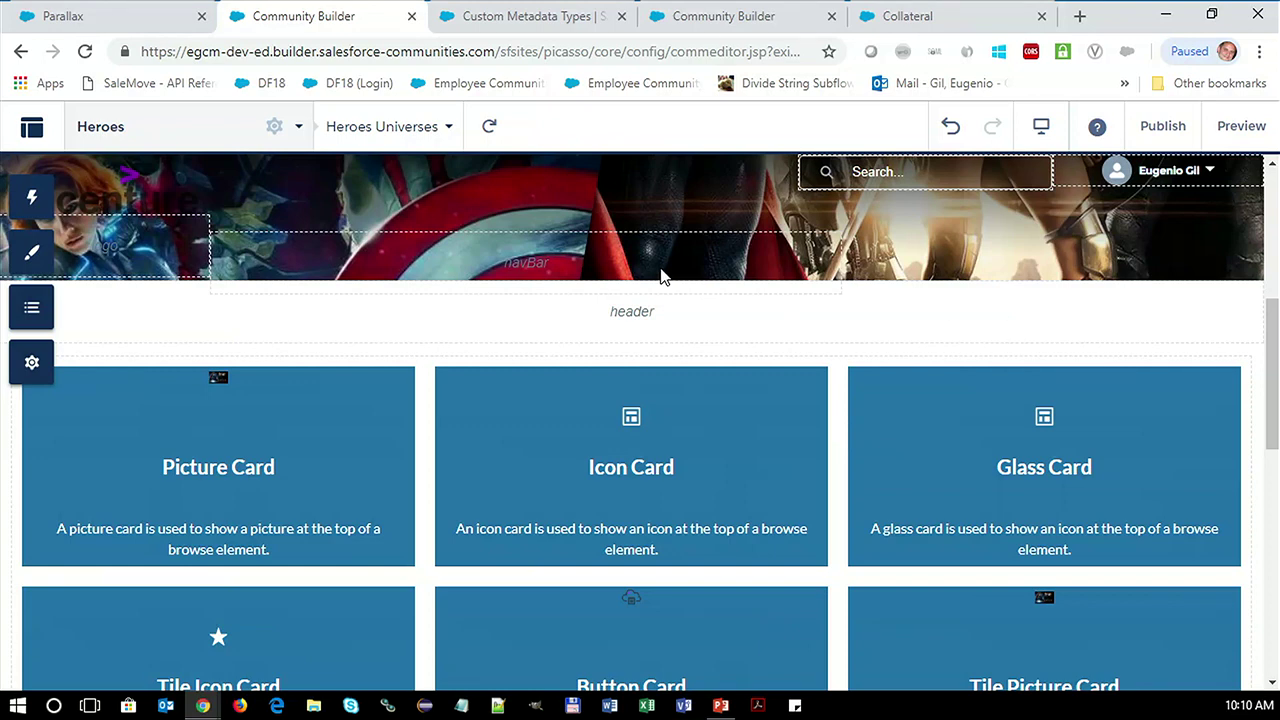
Try a green action color (#58a925) for the DF18 branding set, and undo that color change
{"action": "left_click", "coordinate": [31, 252]}
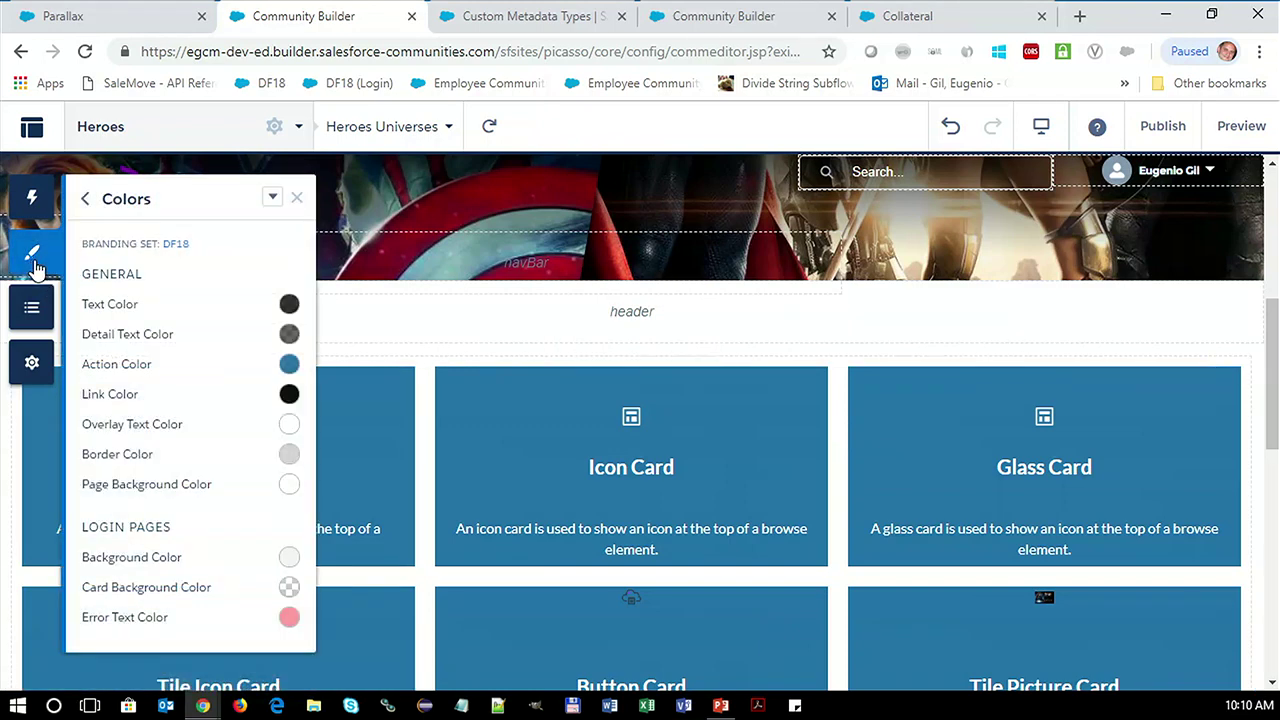
{"action": "left_click", "coordinate": [289, 366]}
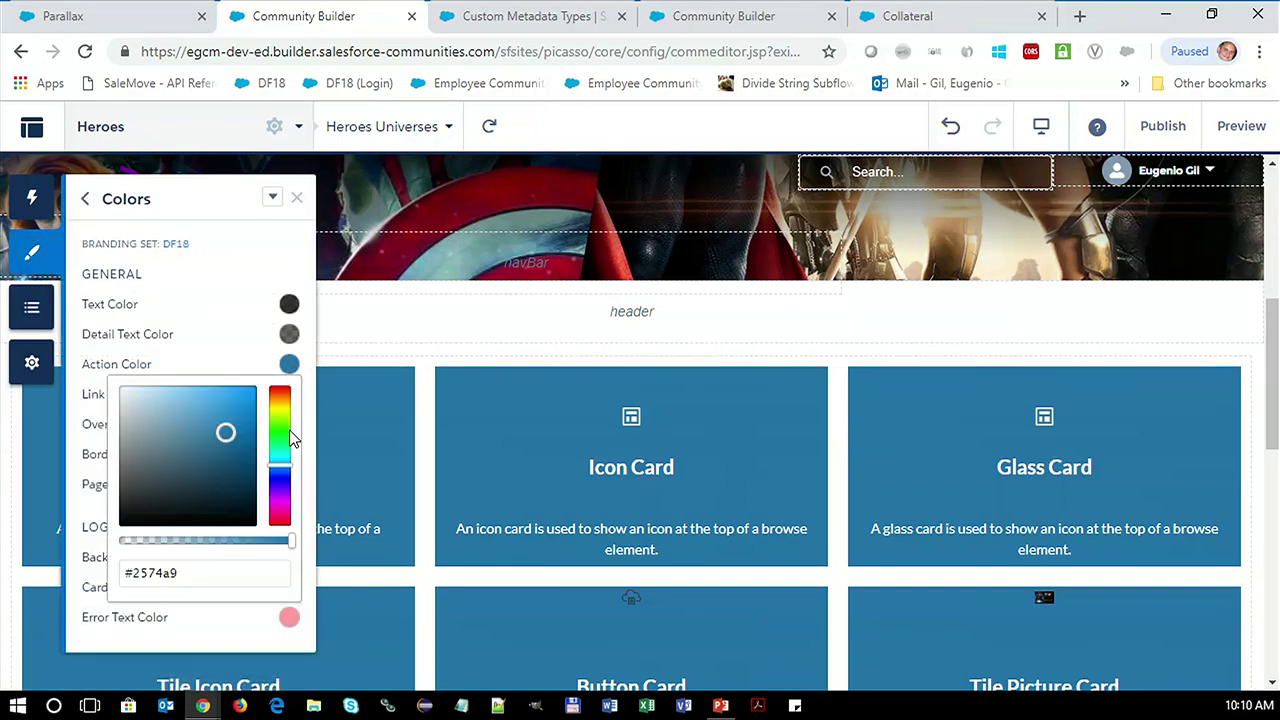
{"action": "left_click", "coordinate": [281, 424]}
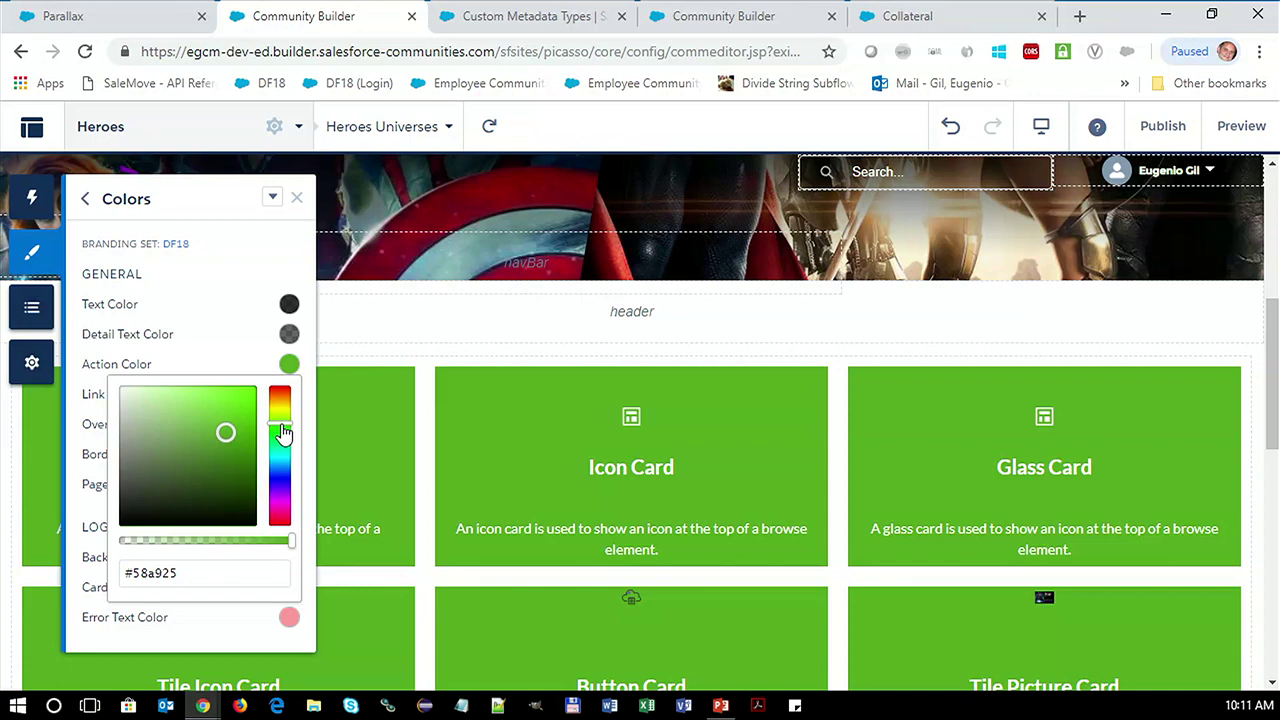
{"action": "left_click", "coordinate": [289, 365]}
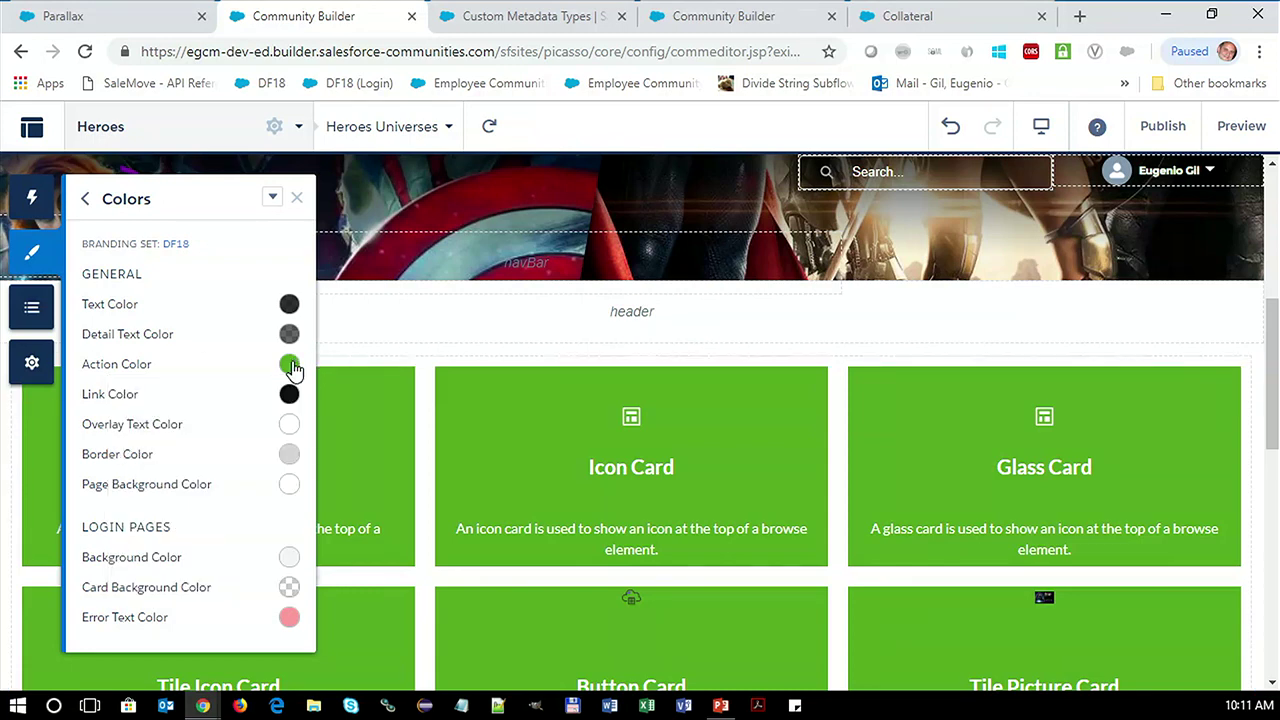
{"action": "left_click", "coordinate": [945, 125]}
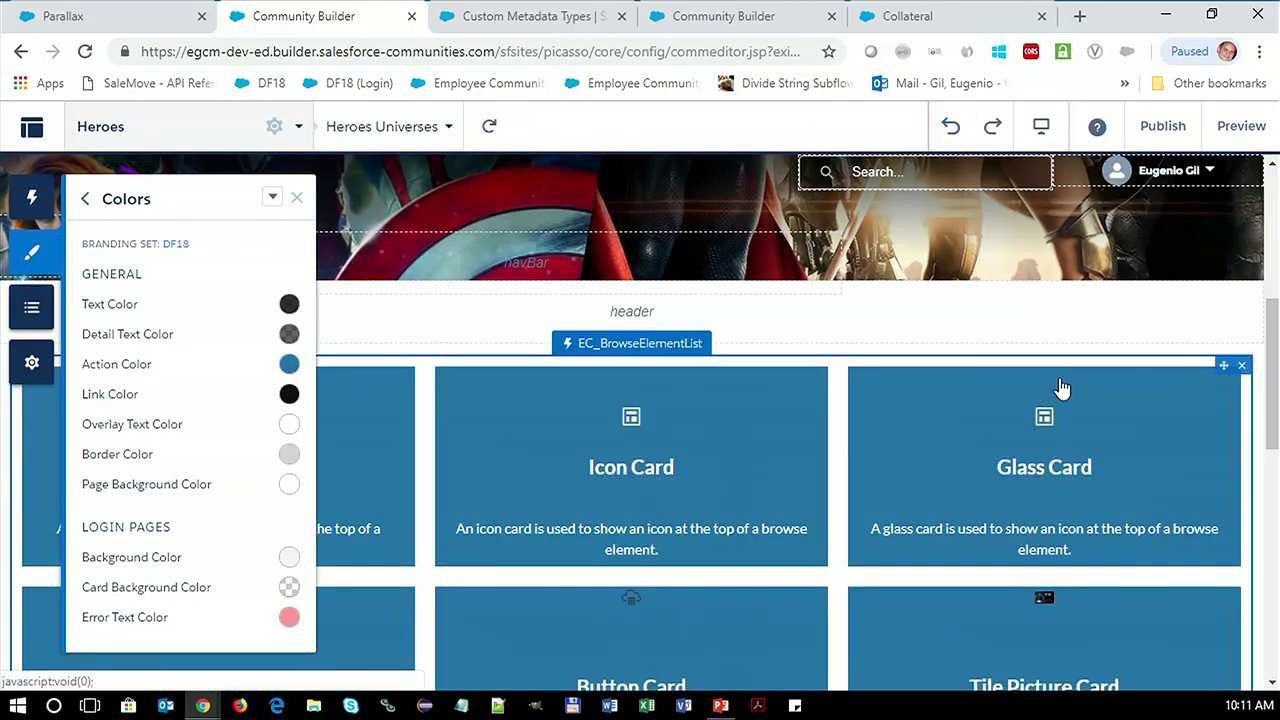
Turn off Override Elements Class for the EC_BrowseElementList component on the Heroes Universes page variation
{"action": "left_click", "coordinate": [1052, 393]}
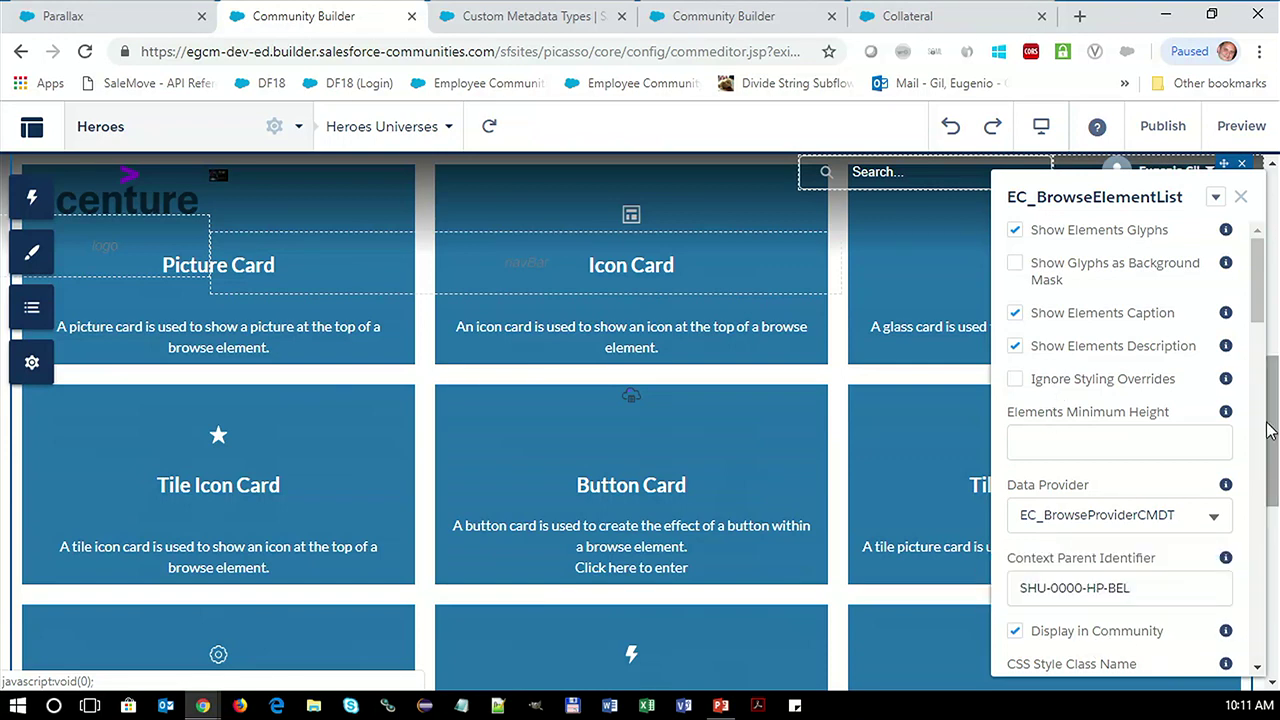
{"action": "scroll", "coordinate": [1262, 330], "scroll_direction": "down", "scroll_amount": 2}
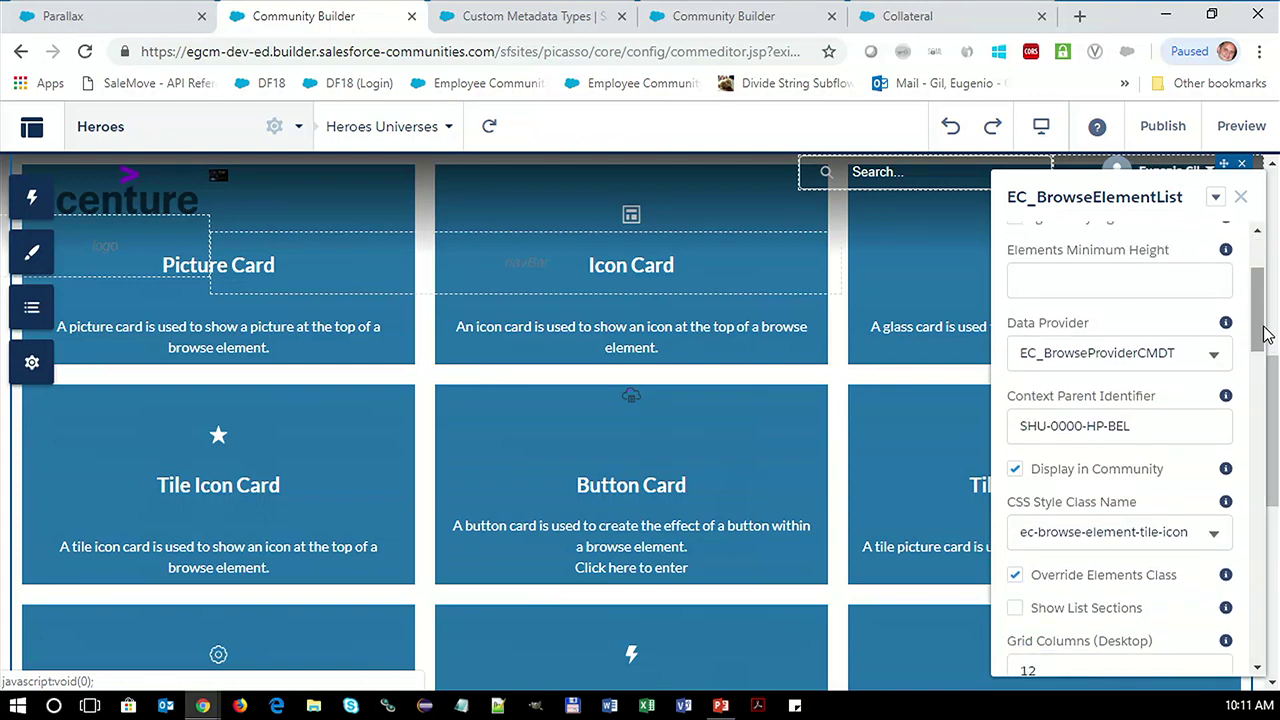
{"action": "left_click", "coordinate": [1072, 586]}
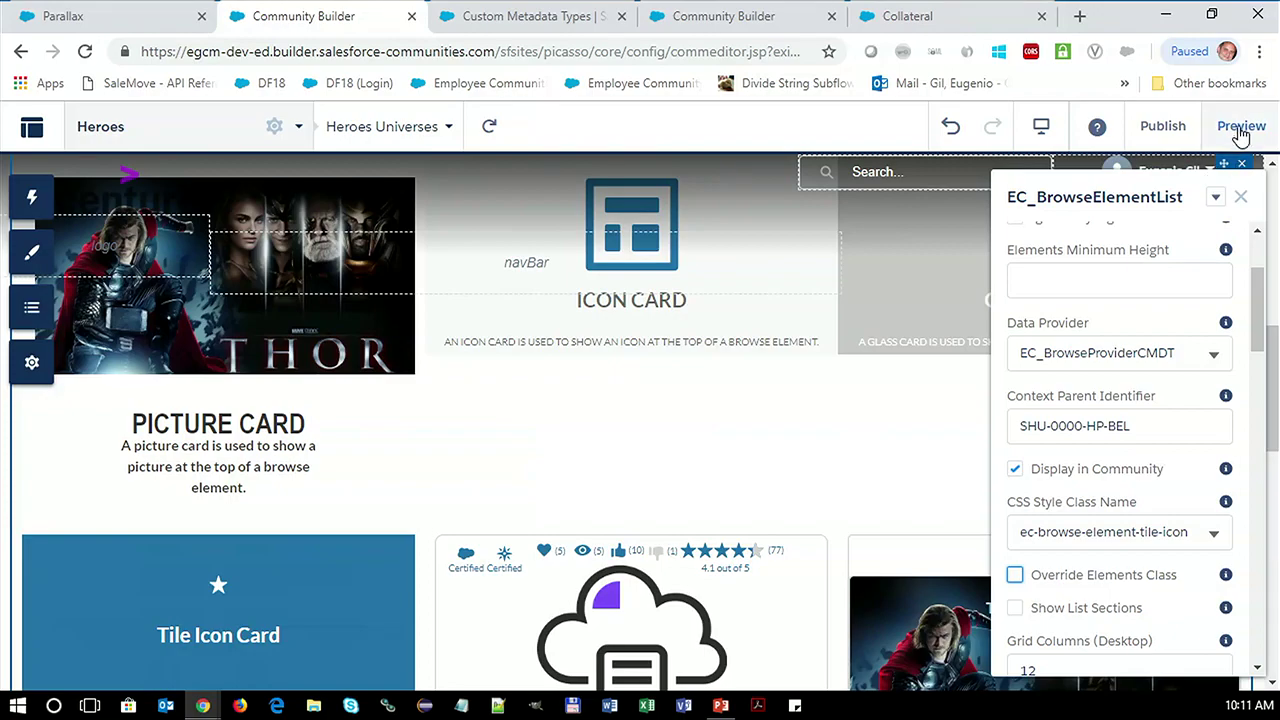
Preview the Heroes Universes page variation and examine how its different browse cards are styled
{"action": "left_click", "coordinate": [1240, 128]}
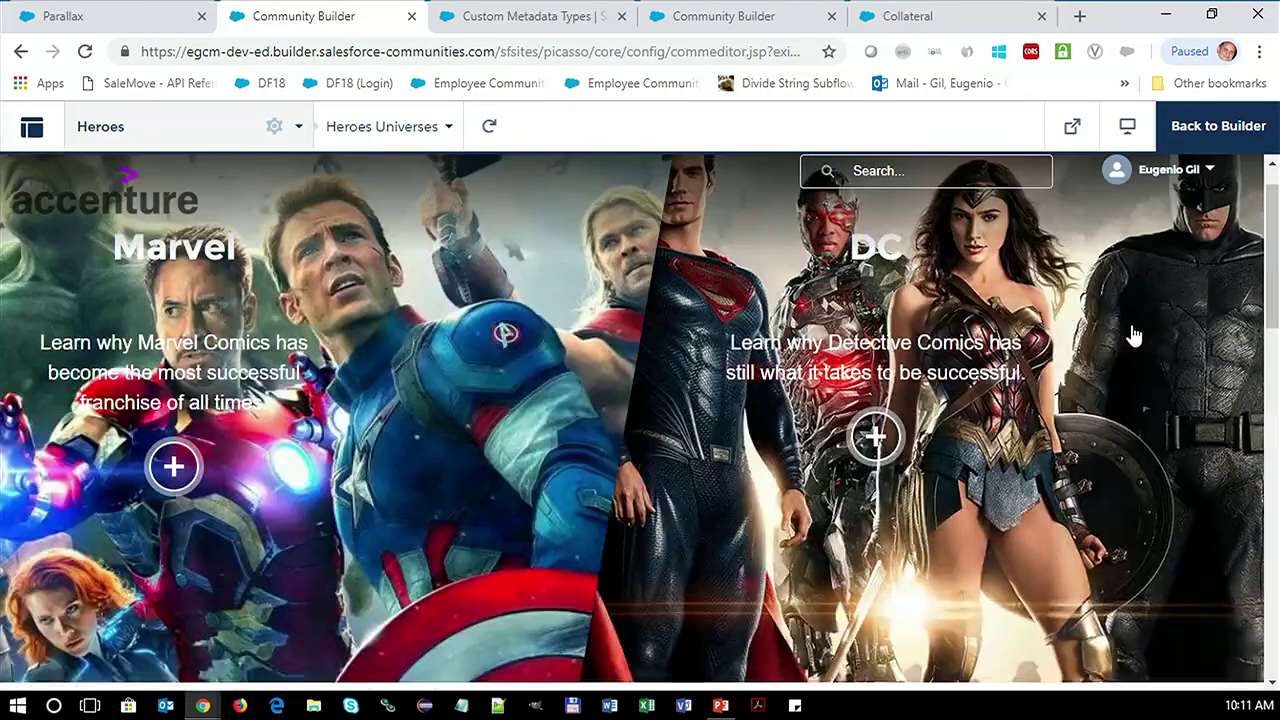
{"action": "scroll", "coordinate": [1133, 335], "scroll_direction": "down", "scroll_amount": 10}
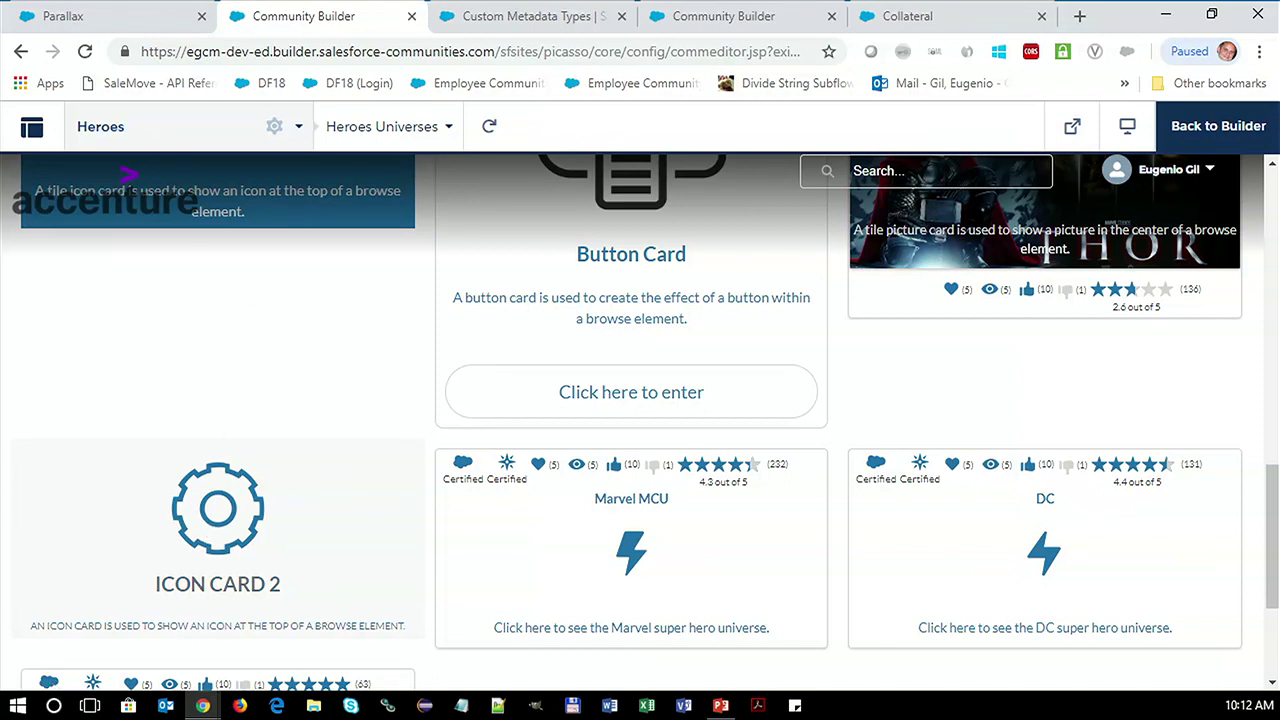
{"action": "key", "text": "alt+Tab"}
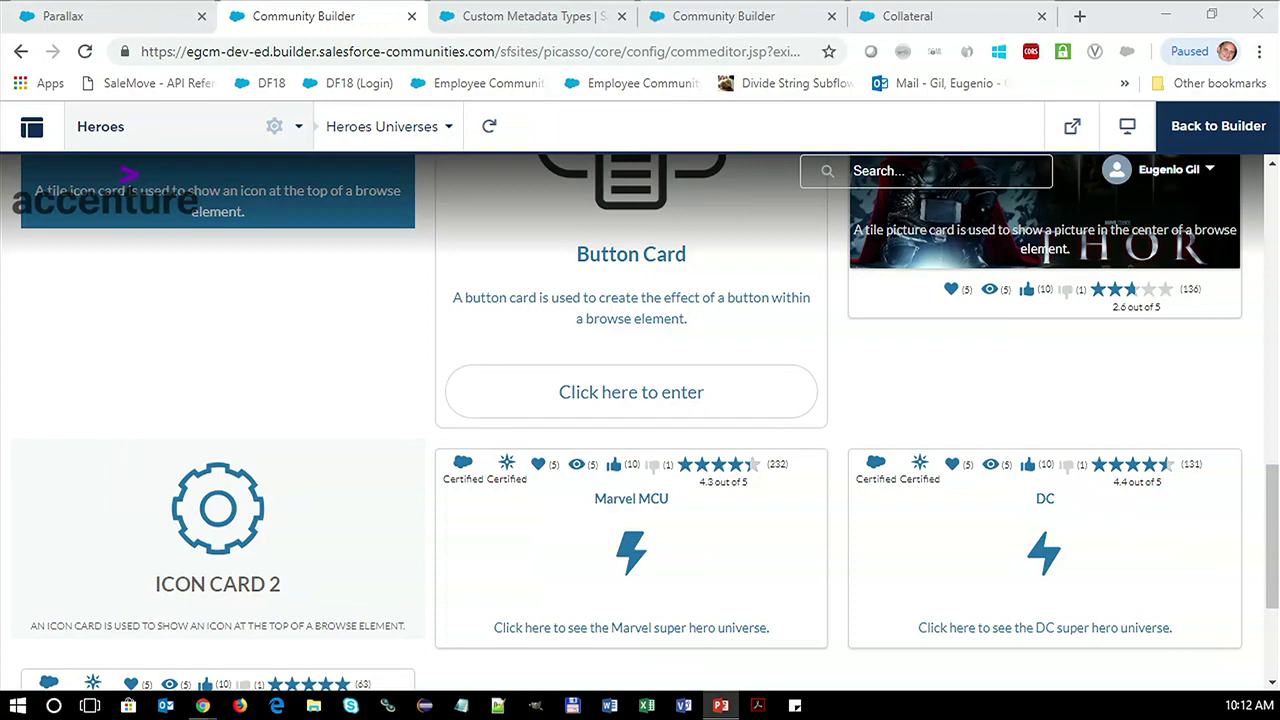
Switch the preview to the Parallax page and view it down to the service cards
{"action": "left_click", "coordinate": [445, 139]}
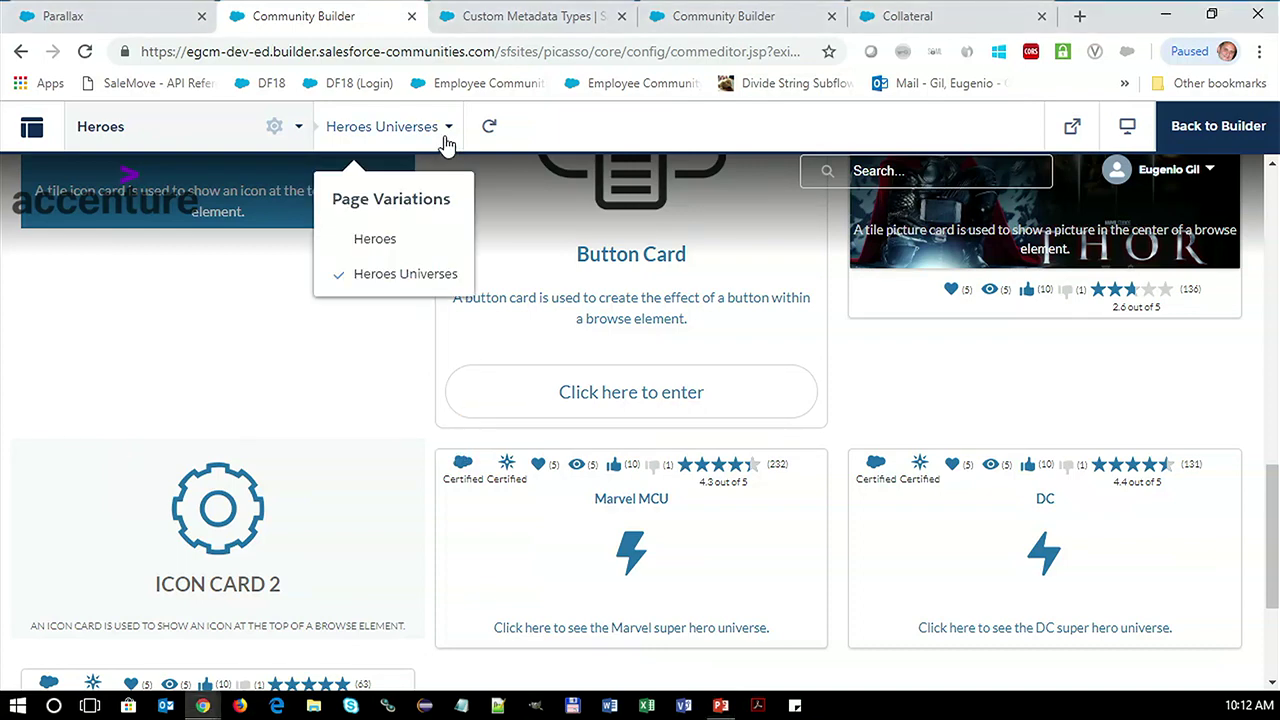
{"action": "left_click", "coordinate": [300, 126]}
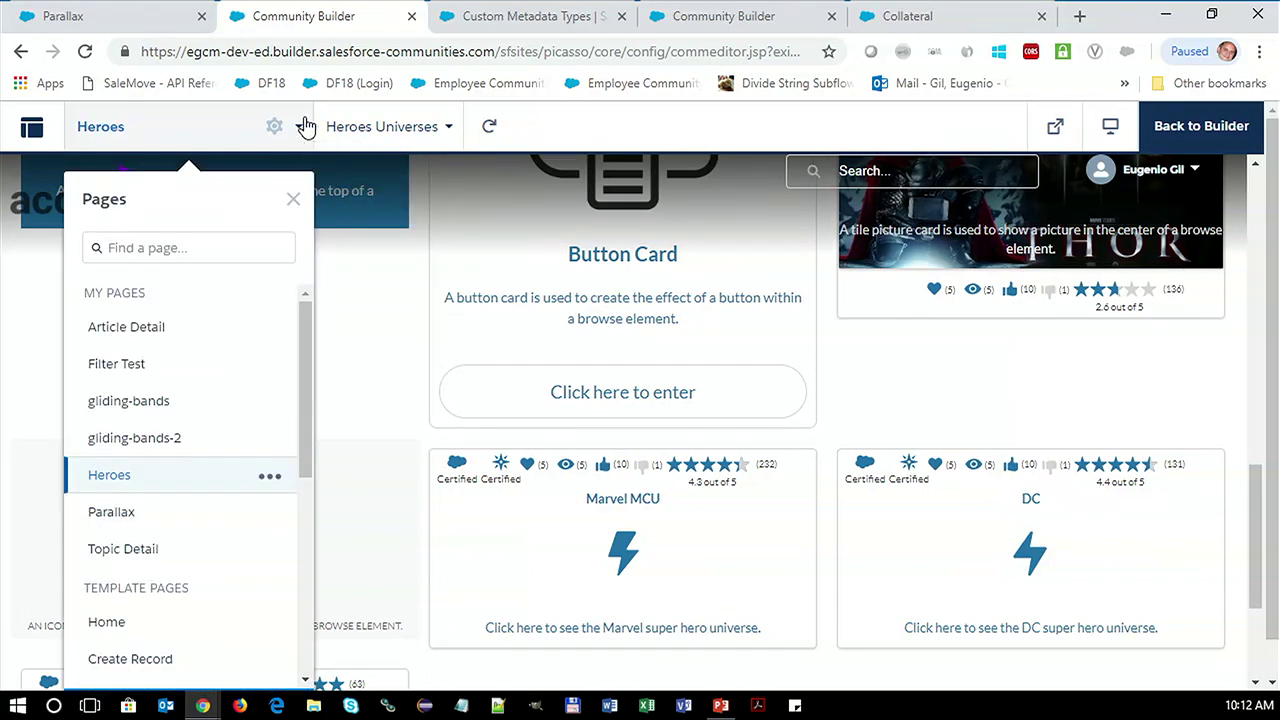
{"action": "left_click", "coordinate": [304, 126]}
{"action": "left_click", "coordinate": [446, 130]}
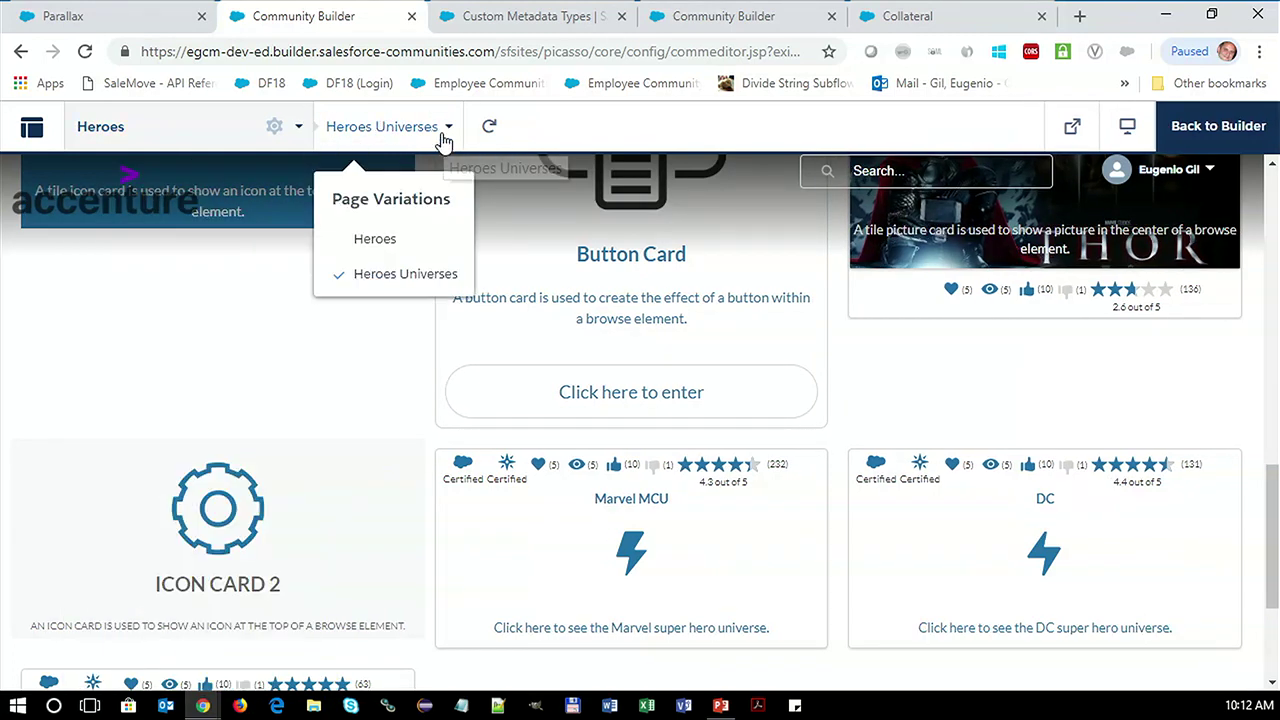
{"action": "left_click", "coordinate": [298, 126]}
{"action": "left_click", "coordinate": [164, 518]}
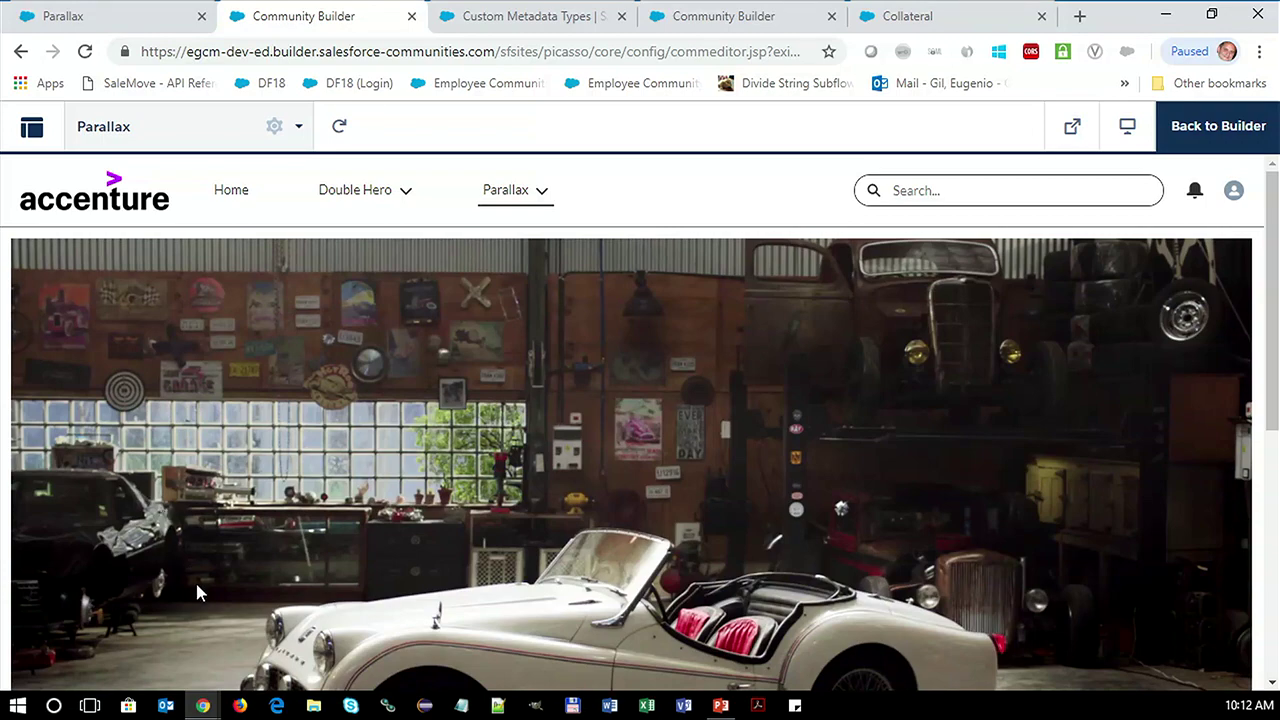
{"action": "scroll", "coordinate": [195, 582], "scroll_direction": "down", "scroll_amount": 5}
{"action": "scroll", "coordinate": [196, 584], "scroll_direction": "down", "scroll_amount": 1}
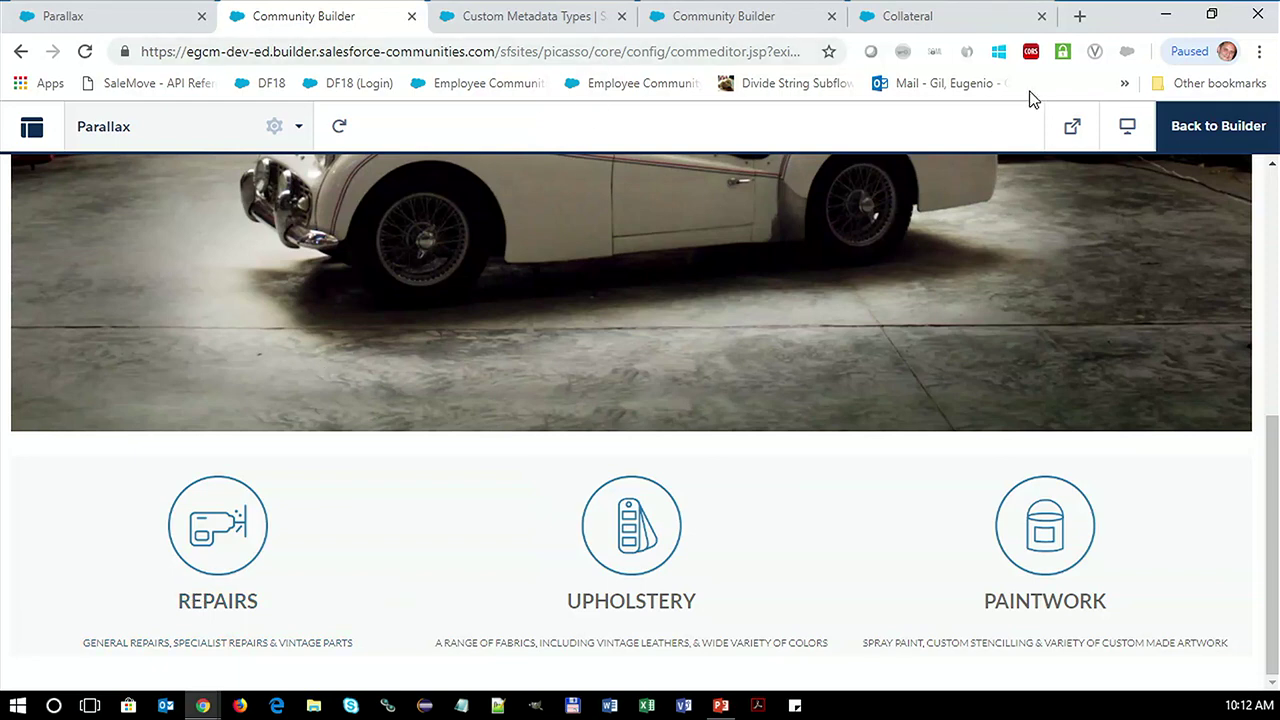
Preview the Parallax page in the Tablet view mode and in the Mobile view mode
{"action": "left_click", "coordinate": [1125, 128]}
{"action": "left_click", "coordinate": [1126, 129]}
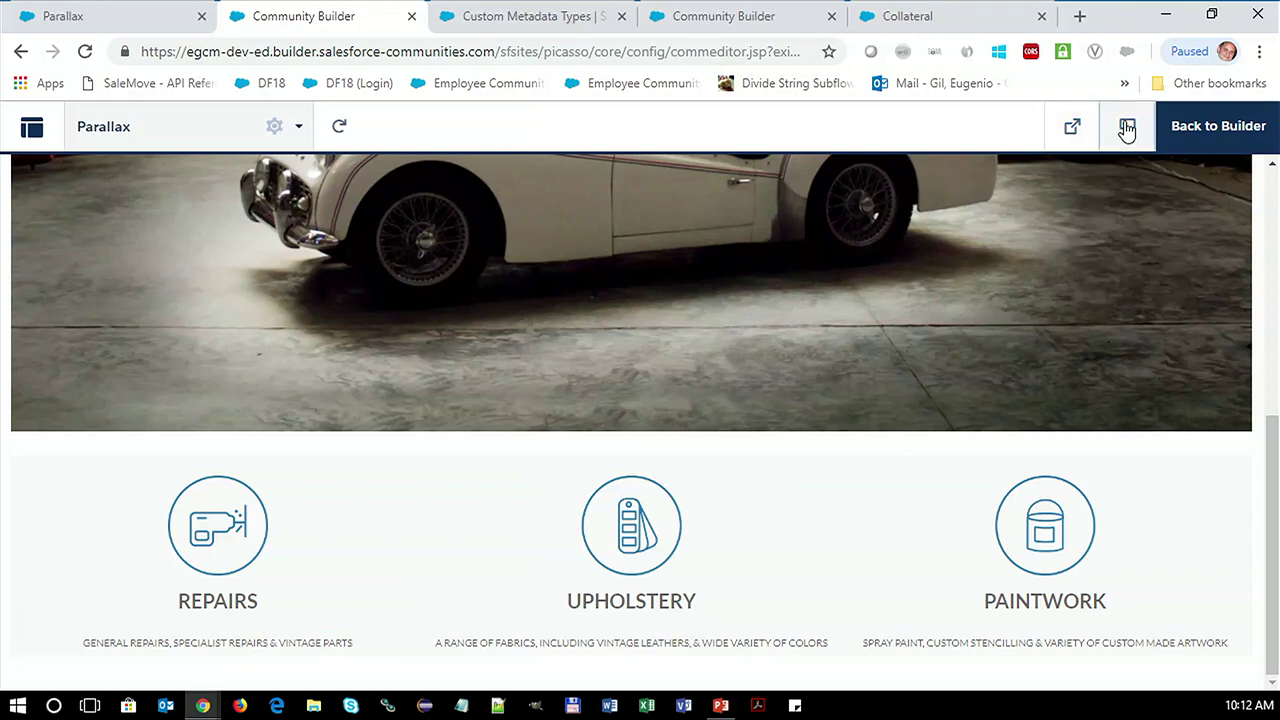
{"action": "left_click", "coordinate": [1127, 129]}
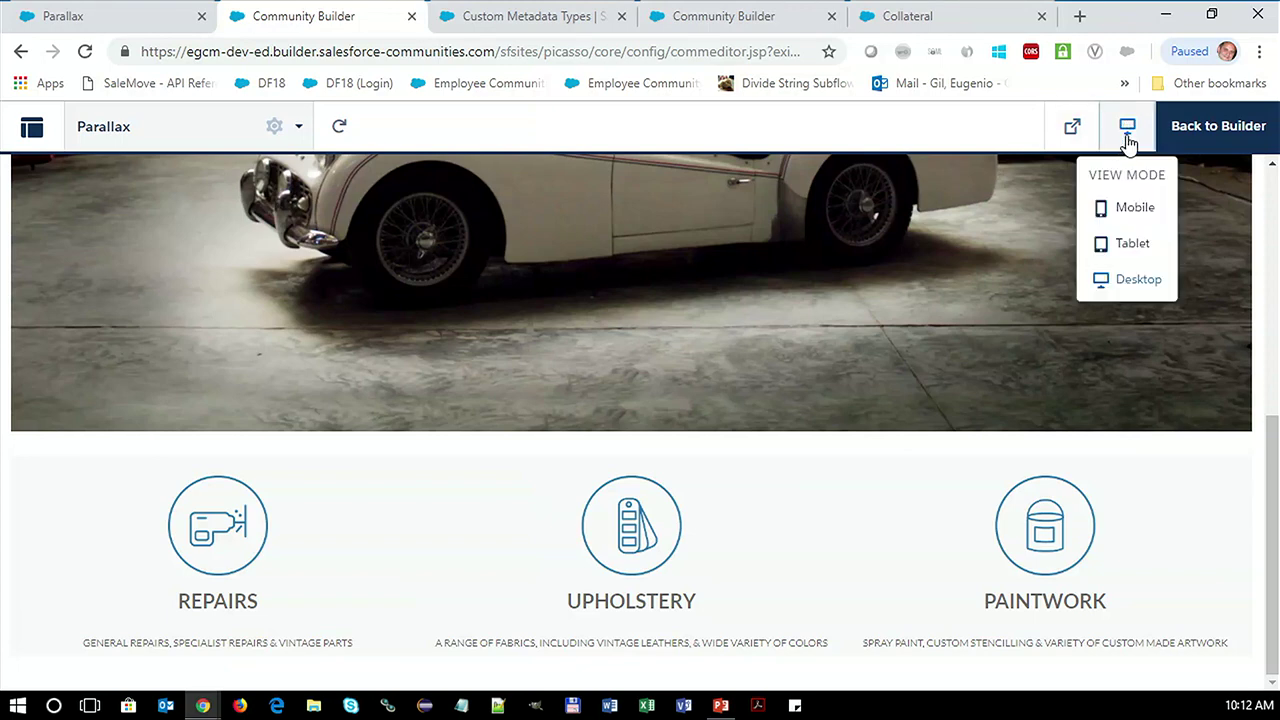
{"action": "left_click", "coordinate": [1130, 243]}
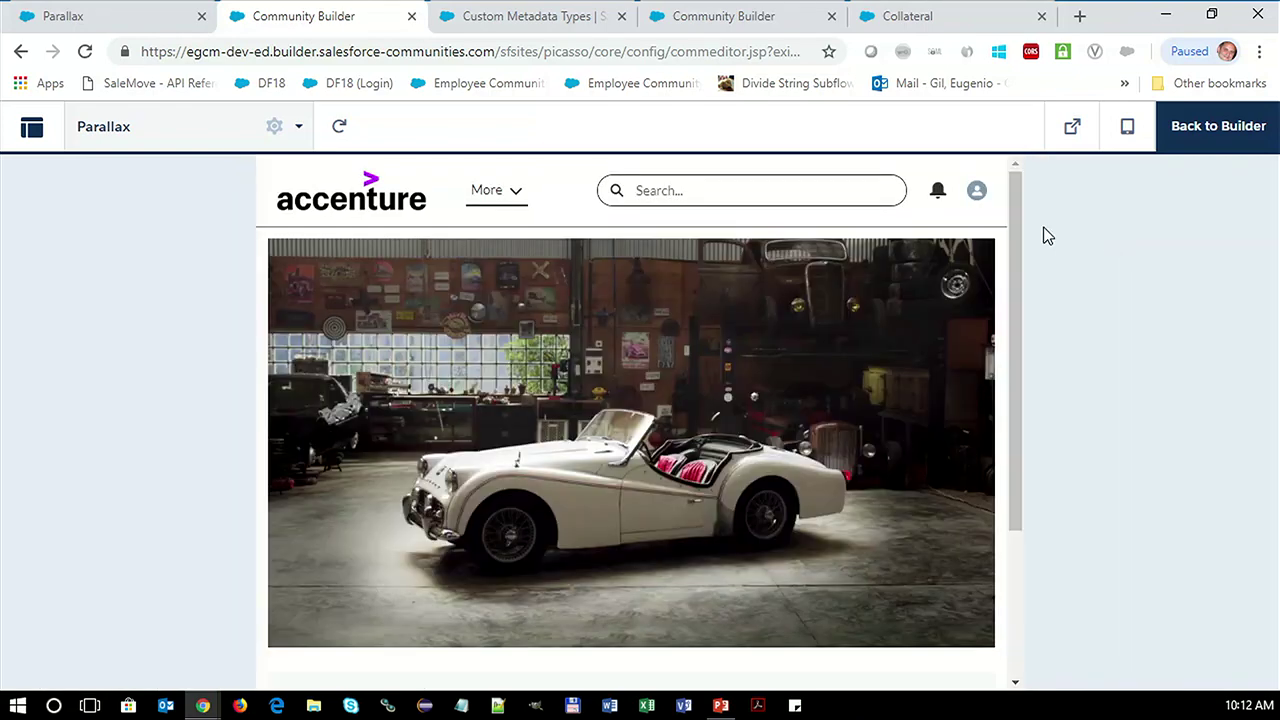
{"action": "mouse_move", "coordinate": [1011, 210]}
{"action": "left_mouse_down"}
{"action": "mouse_move", "coordinate": [1018, 345]}
{"action": "mouse_move", "coordinate": [1026, 240]}
{"action": "left_mouse_up"}
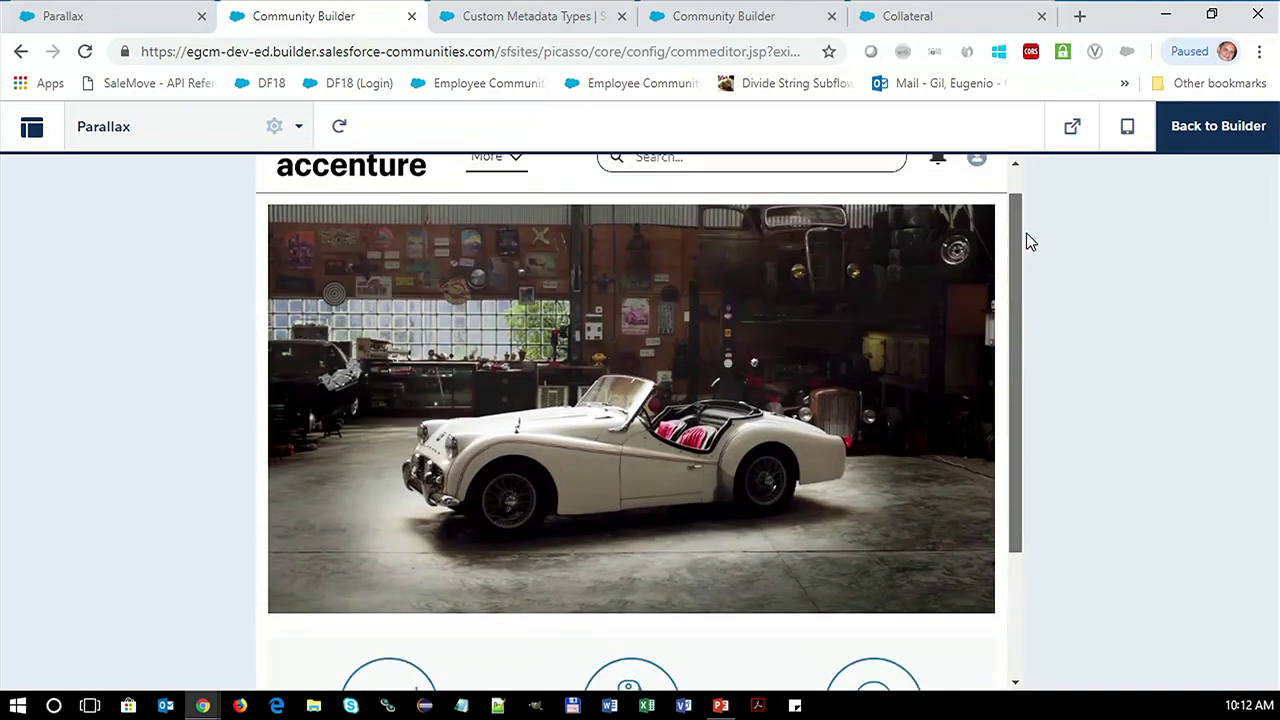
{"action": "left_click", "coordinate": [1127, 126]}
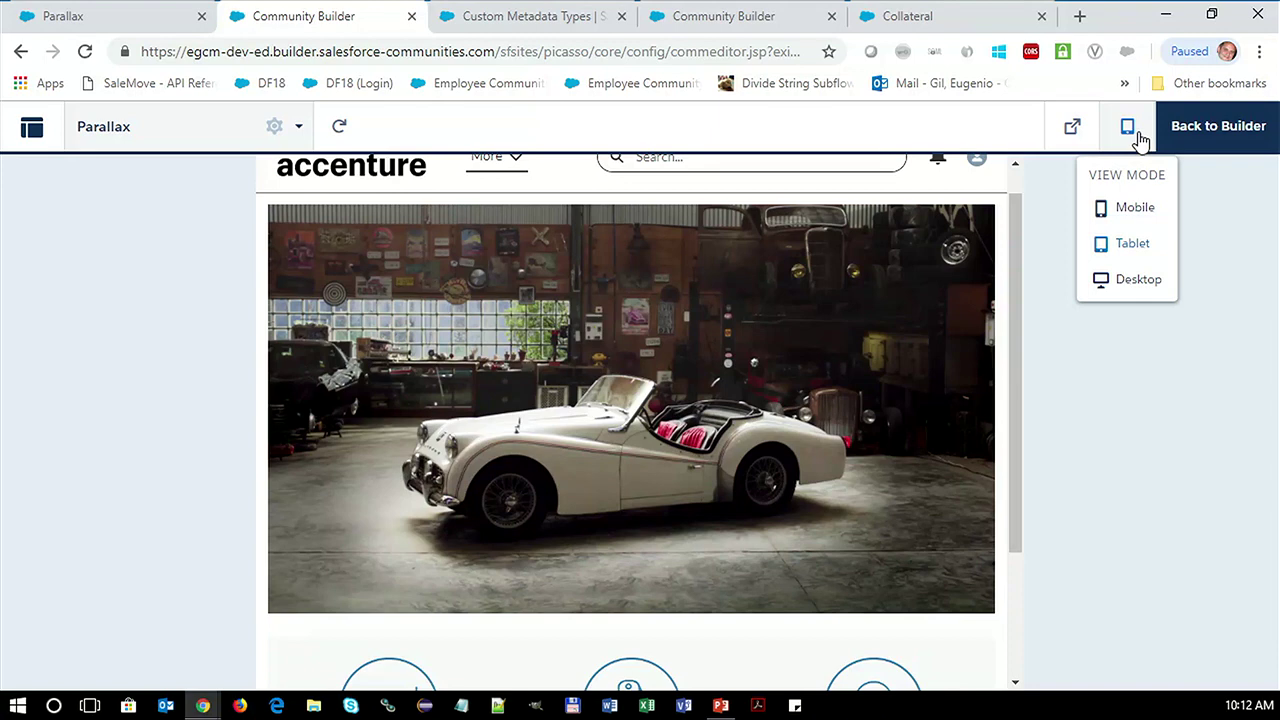
{"action": "left_click", "coordinate": [1133, 220]}
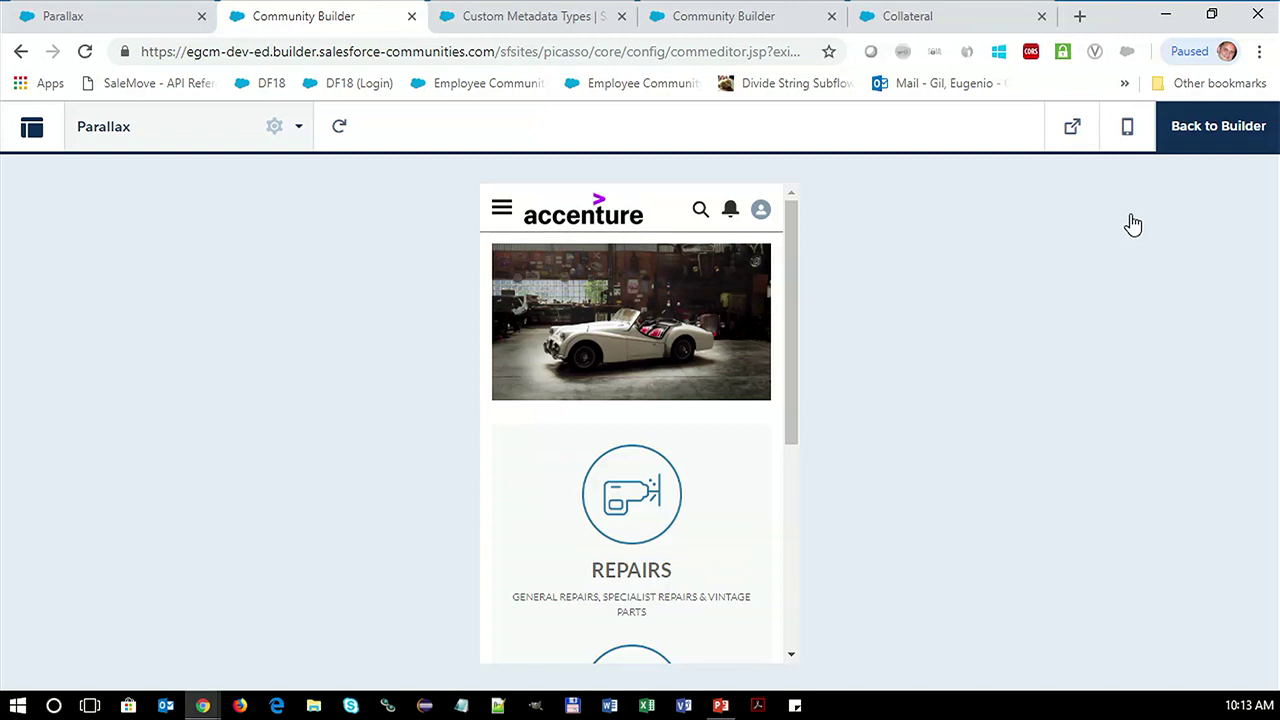
Return from the preview to the builder and set the view mode to Desktop
{"action": "left_click", "coordinate": [1240, 127]}
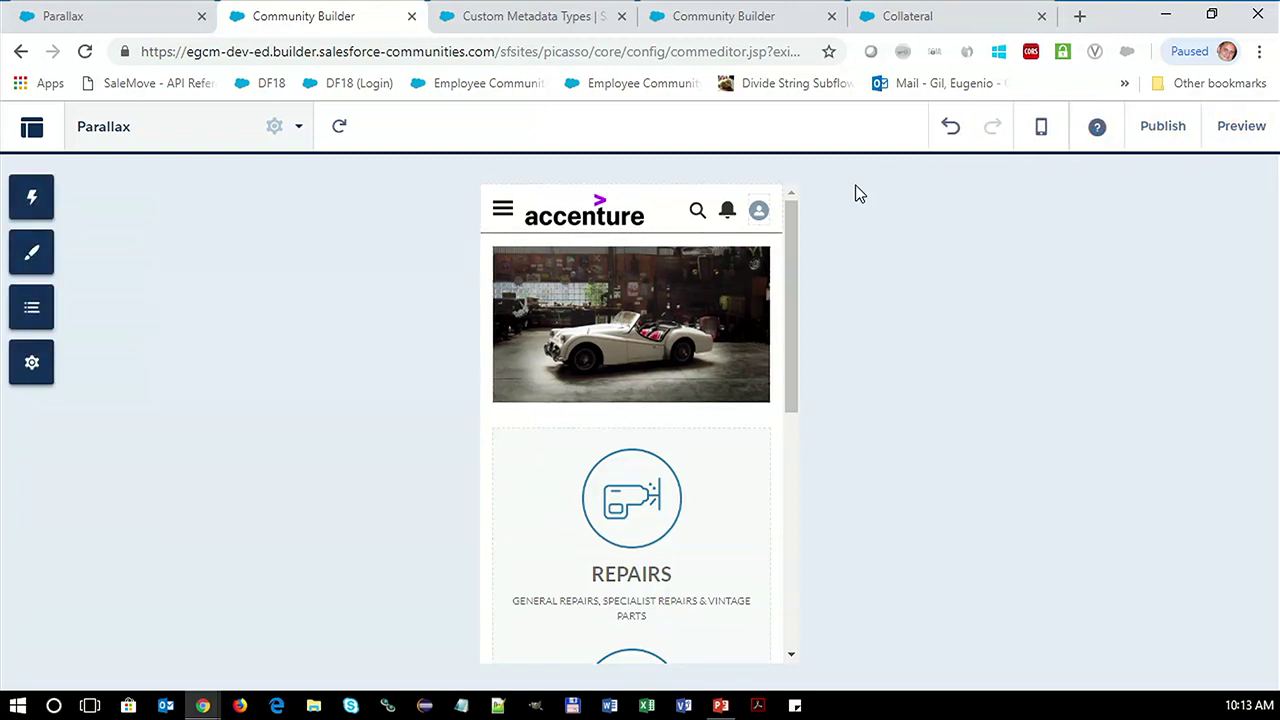
{"action": "left_click", "coordinate": [1097, 127]}
{"action": "left_click", "coordinate": [1041, 135]}
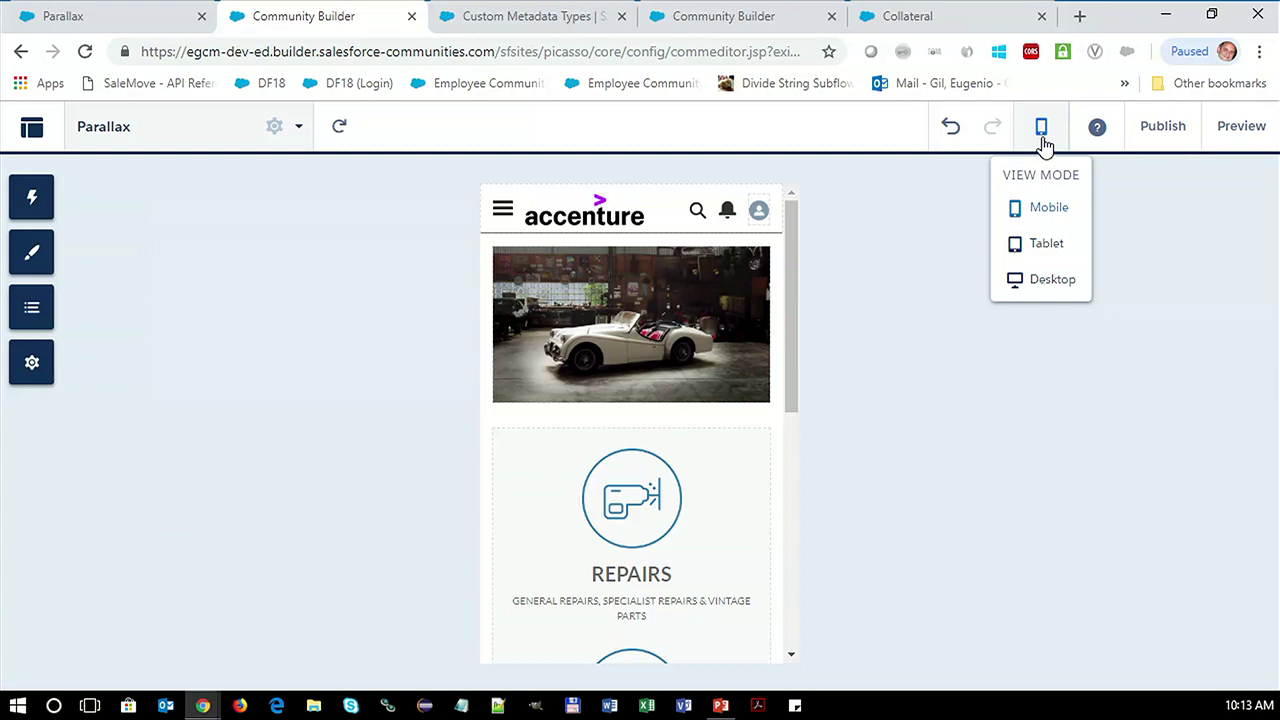
{"action": "left_click", "coordinate": [1048, 280]}
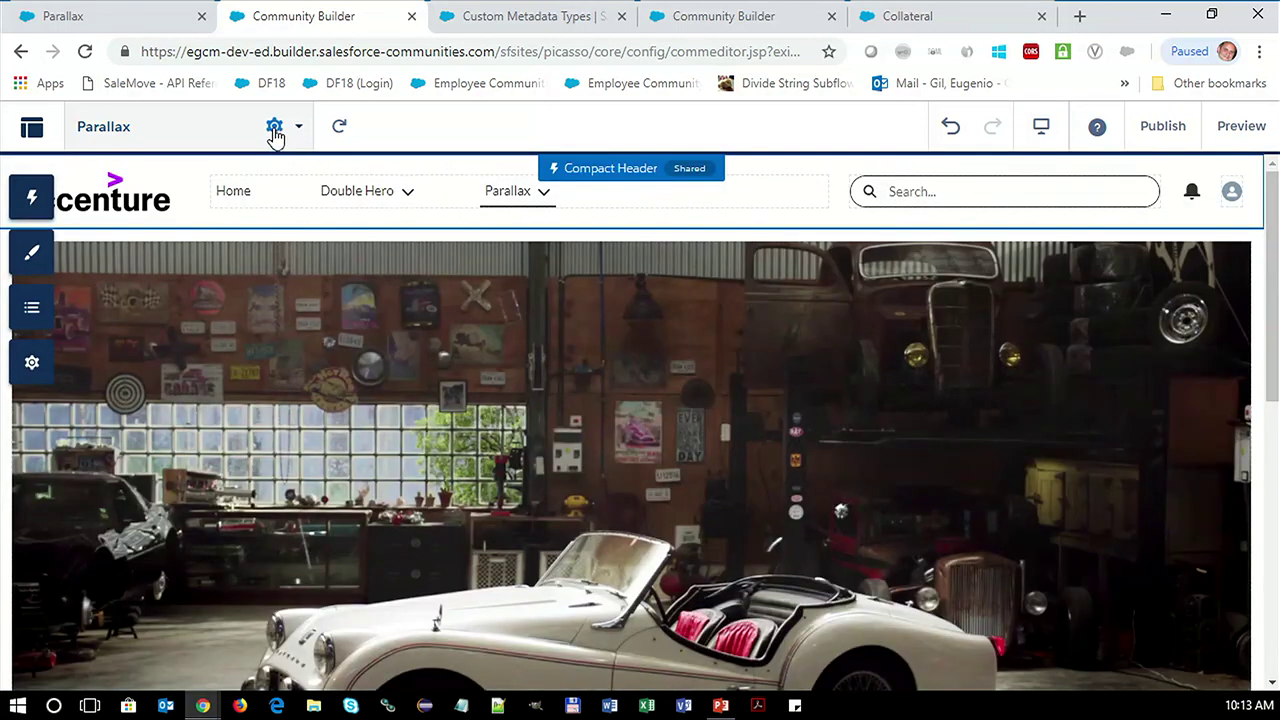
Duplicate the Parallax (Phone) variation in the Parallax page's page variations
{"action": "left_click", "coordinate": [274, 128]}
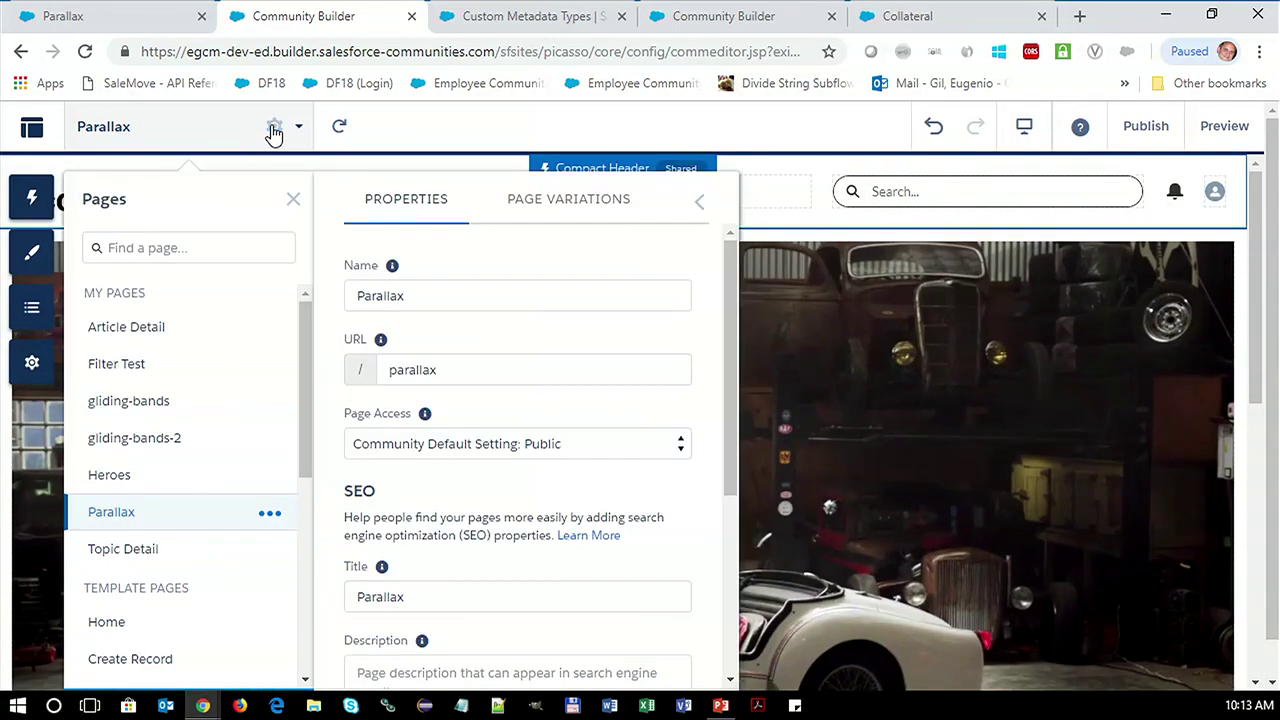
{"action": "left_click", "coordinate": [563, 199]}
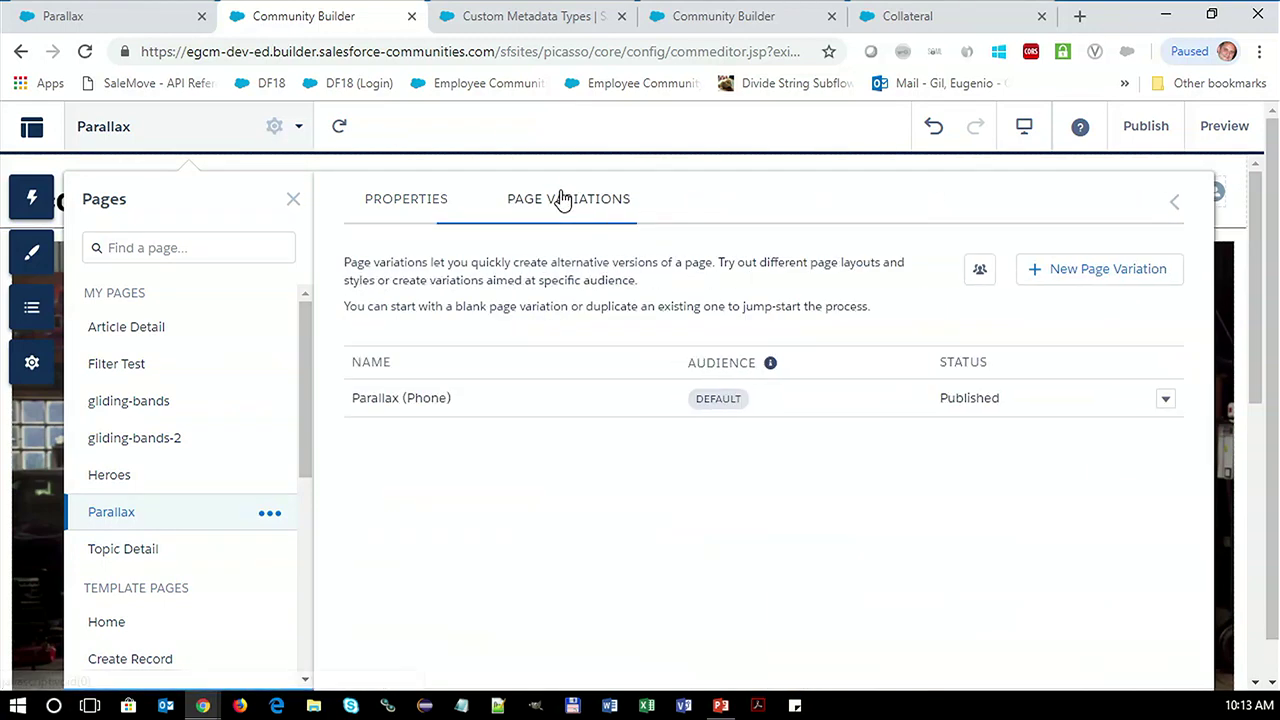
{"action": "left_click", "coordinate": [1166, 400]}
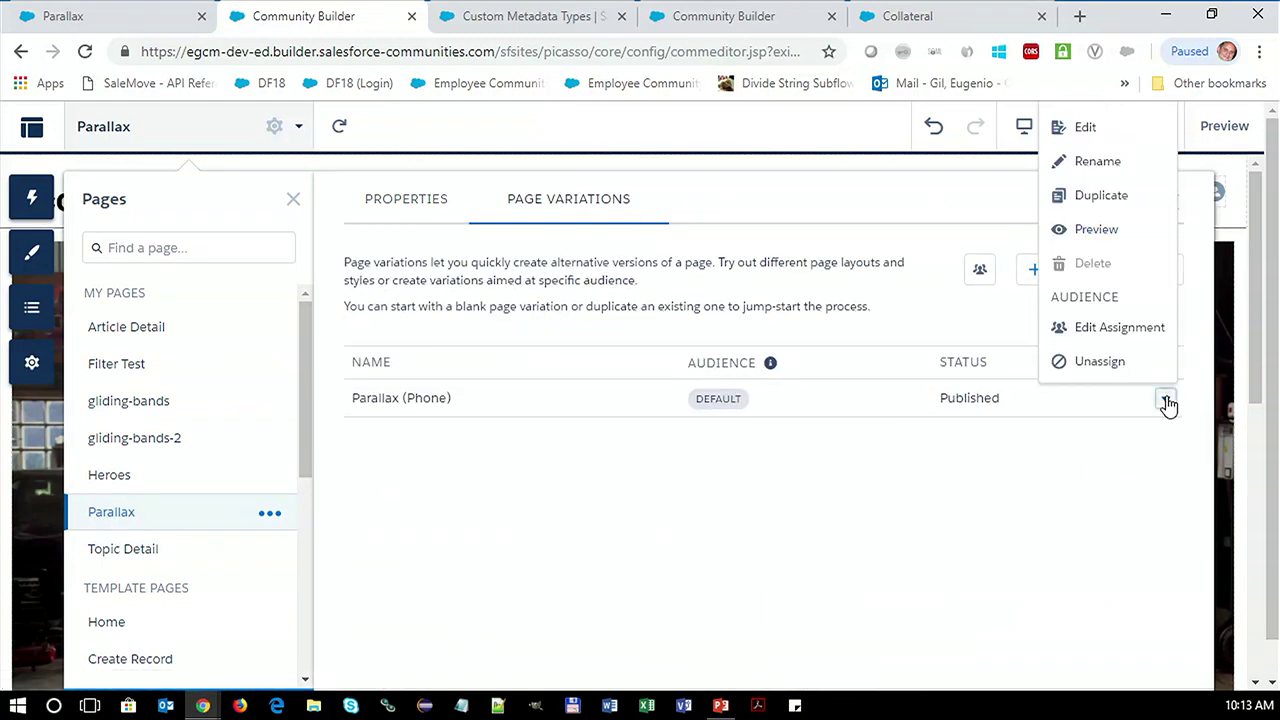
{"action": "left_click", "coordinate": [1155, 195]}
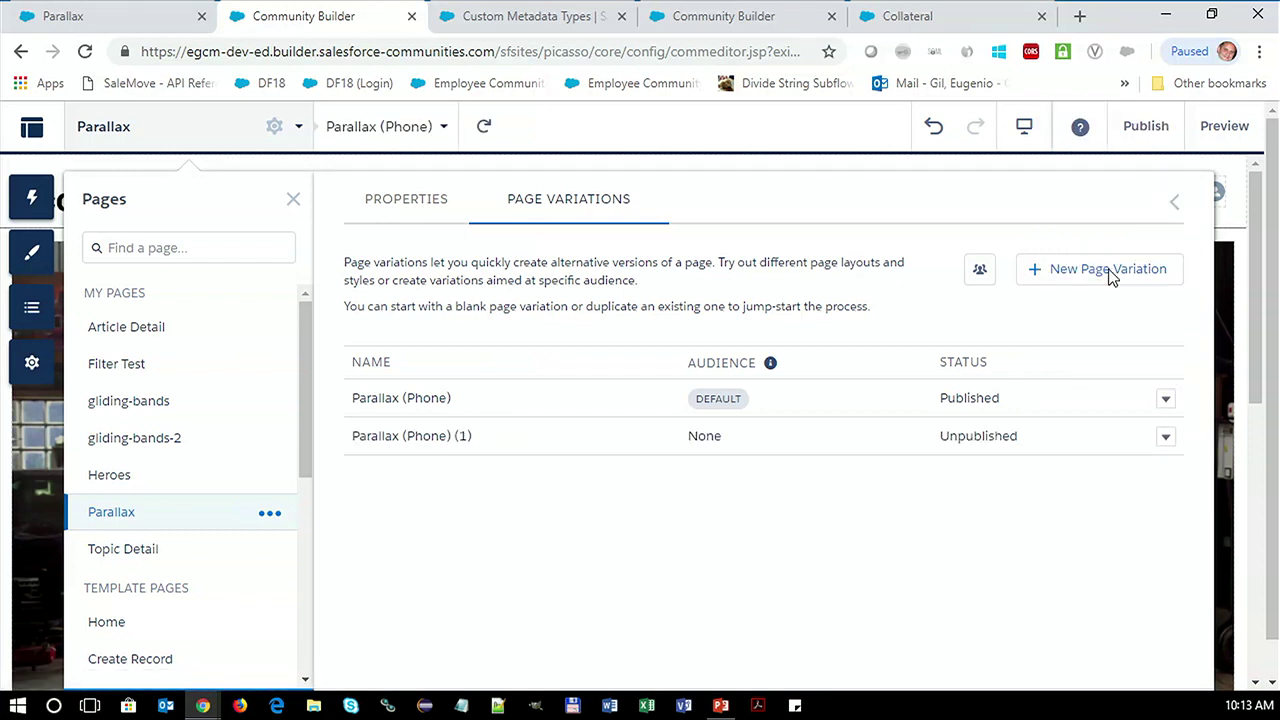
Rename the duplicated page variation as Parallax (Desktop) and save the name
{"action": "left_click", "coordinate": [1166, 438]}
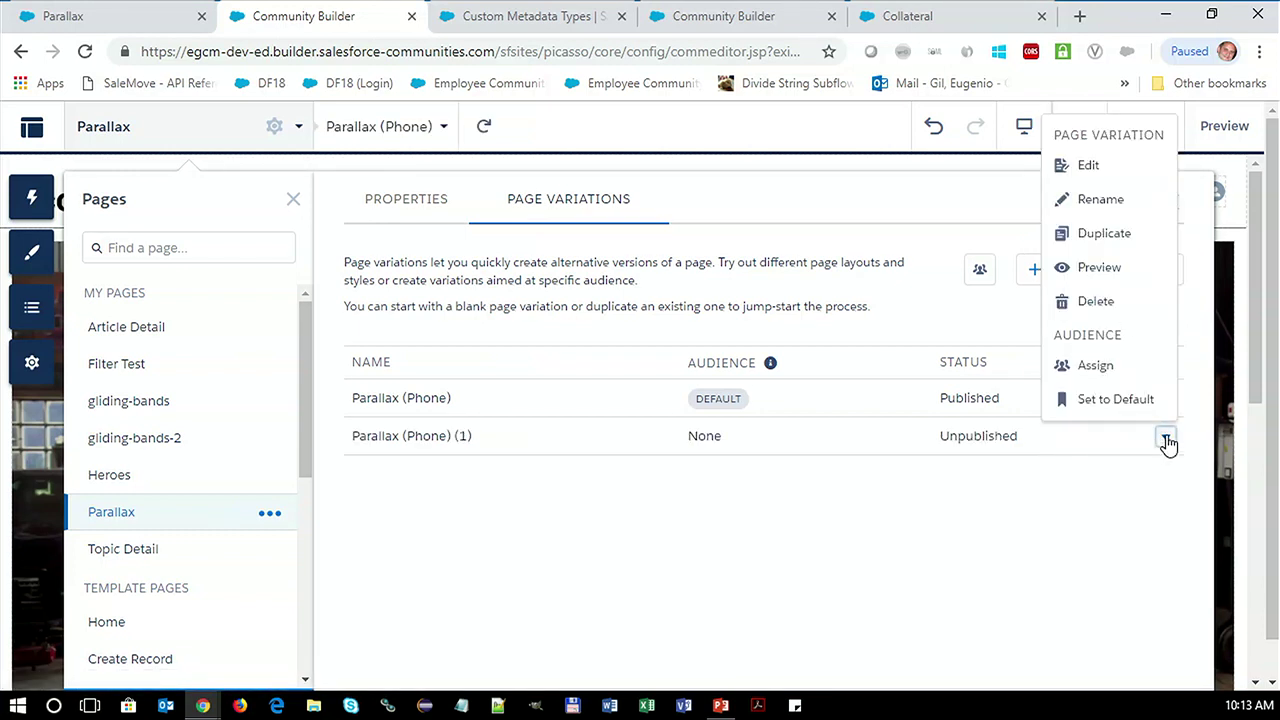
{"action": "left_click", "coordinate": [1100, 203]}
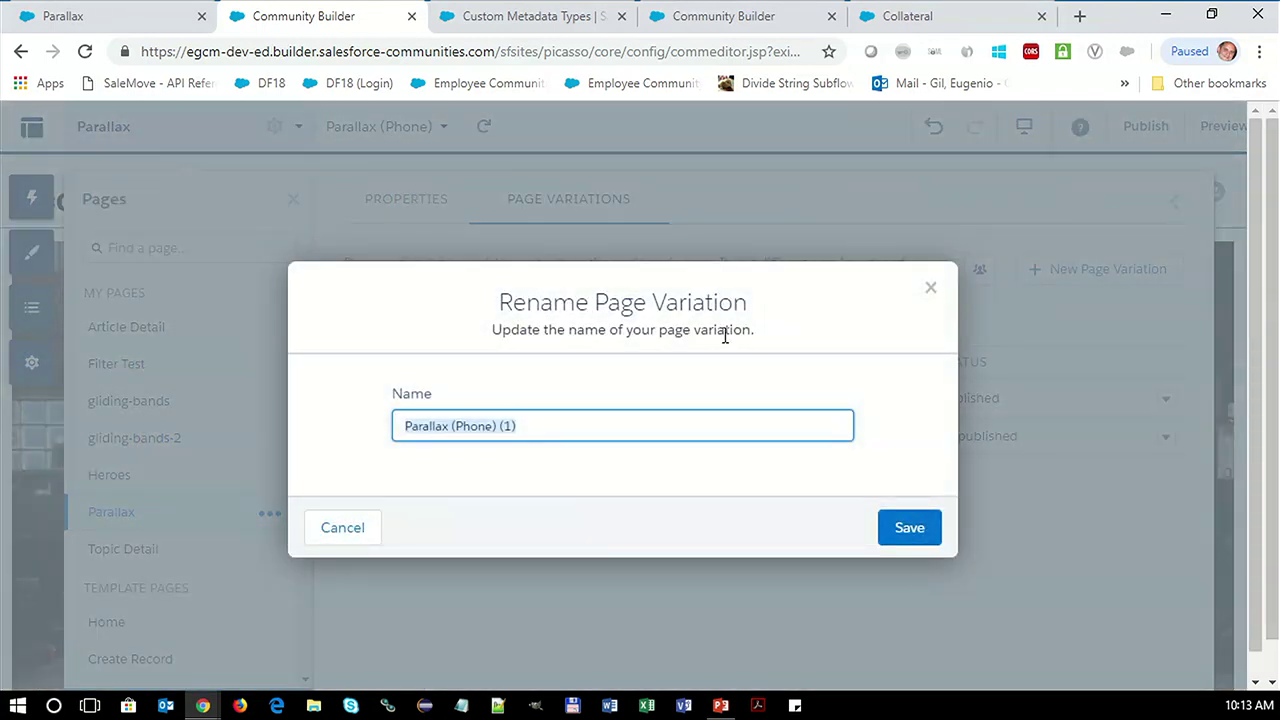
{"action": "double_click", "coordinate": [476, 426]}
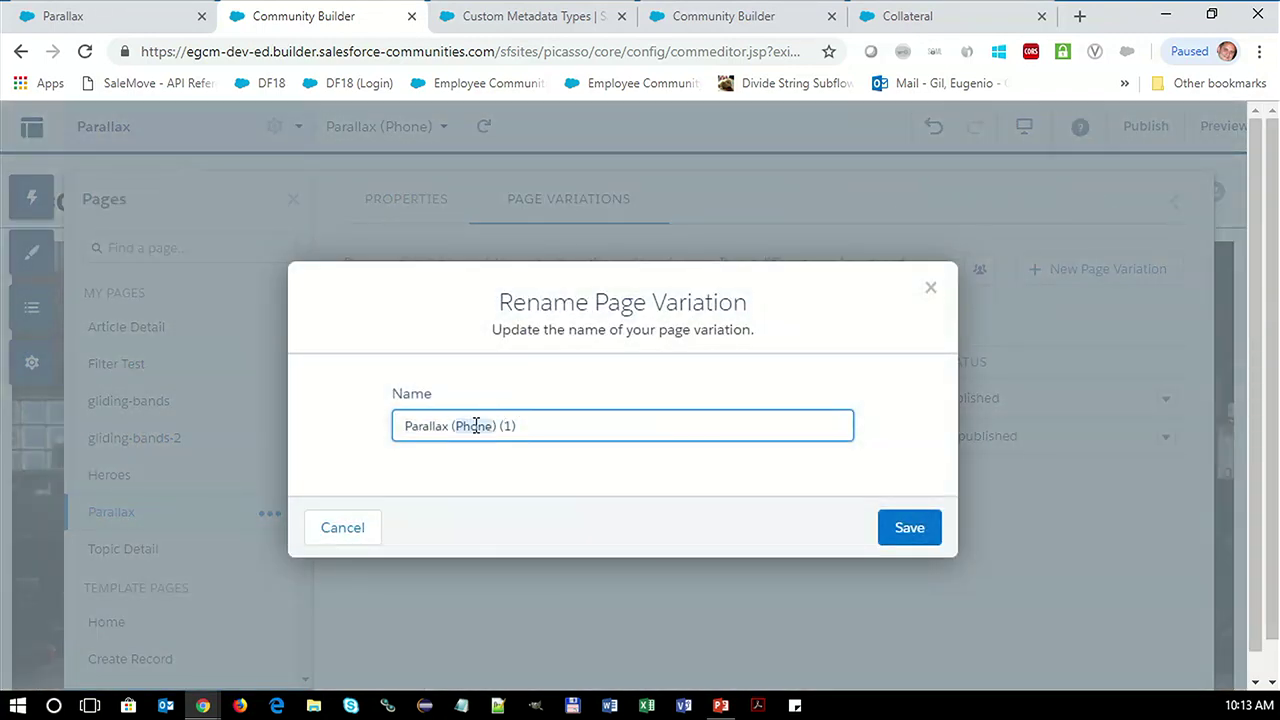
{"action": "type", "text": "Desktop"}
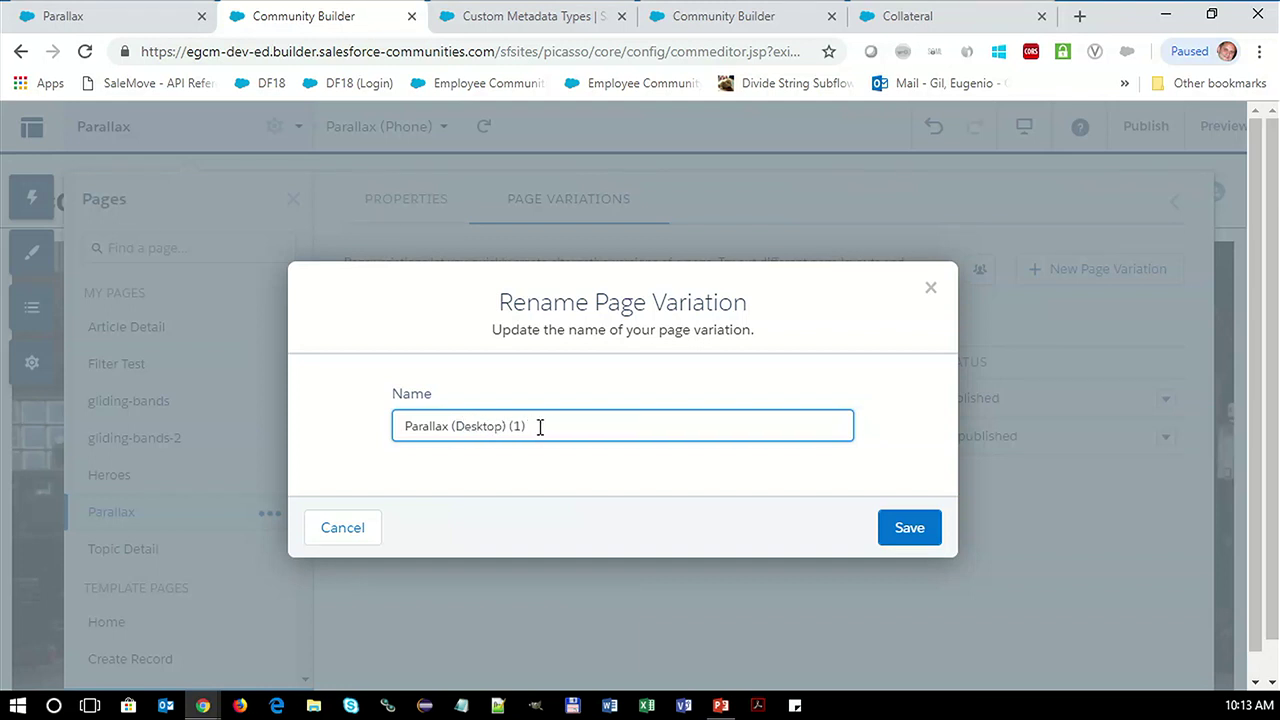
{"action": "left_click", "coordinate": [553, 427]}
{"action": "key", "text": "BackSpace"}
{"action": "key", "text": "BackSpace"}
{"action": "key", "text": "BackSpace"}
{"action": "key", "text": "BackSpace"}
{"action": "left_click", "coordinate": [912, 546]}
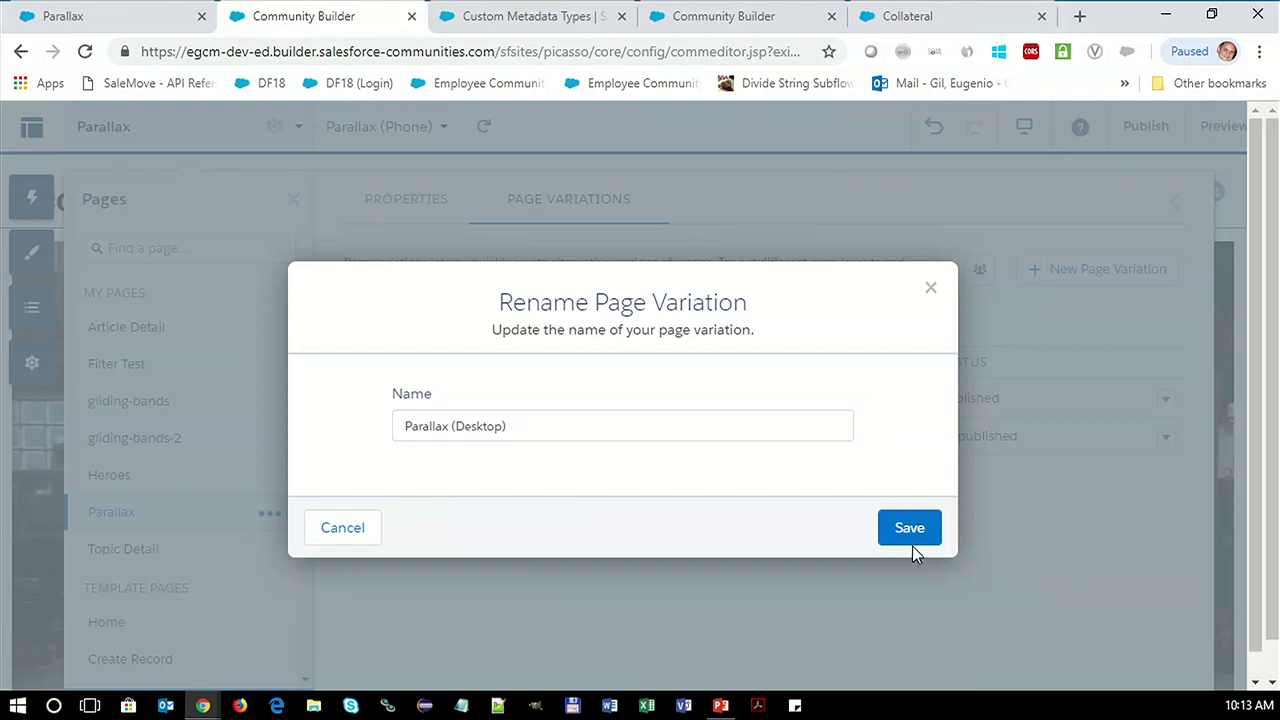
{"action": "left_click", "coordinate": [926, 528]}
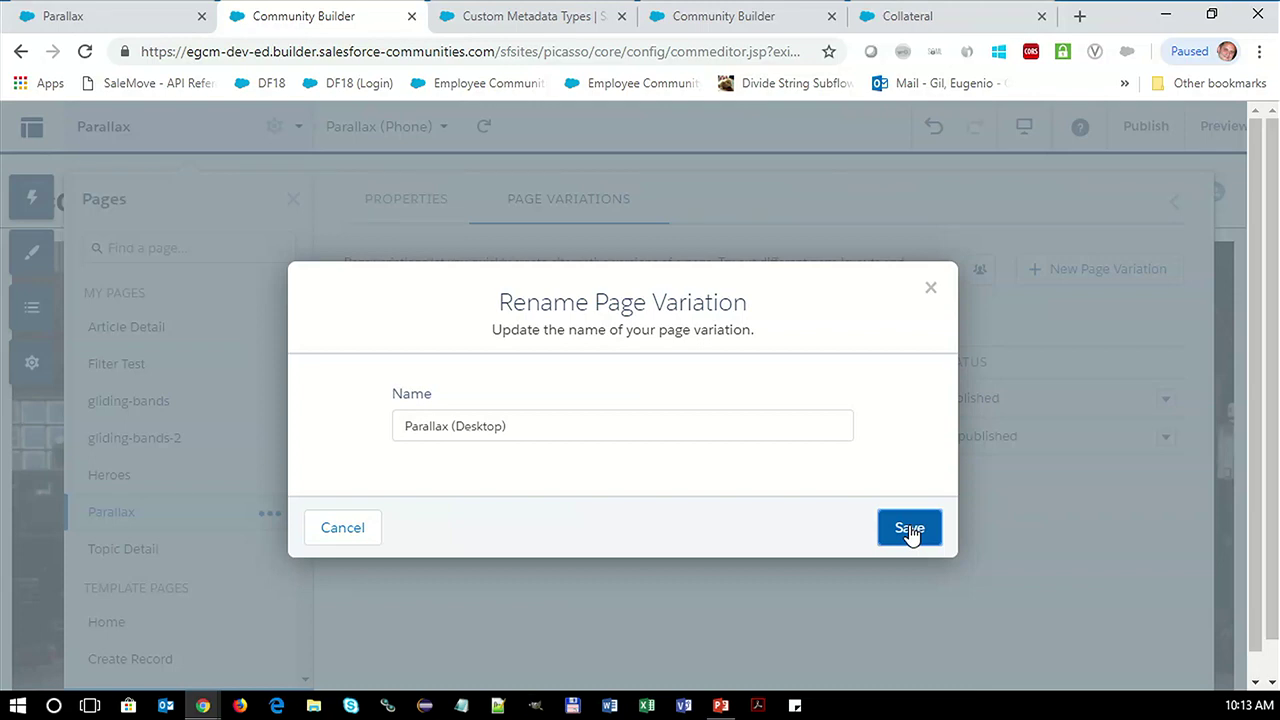
Save the Parallax (Desktop) variation name and open that variation of the Parallax page in the builder
{"action": "left_click", "coordinate": [910, 530]}
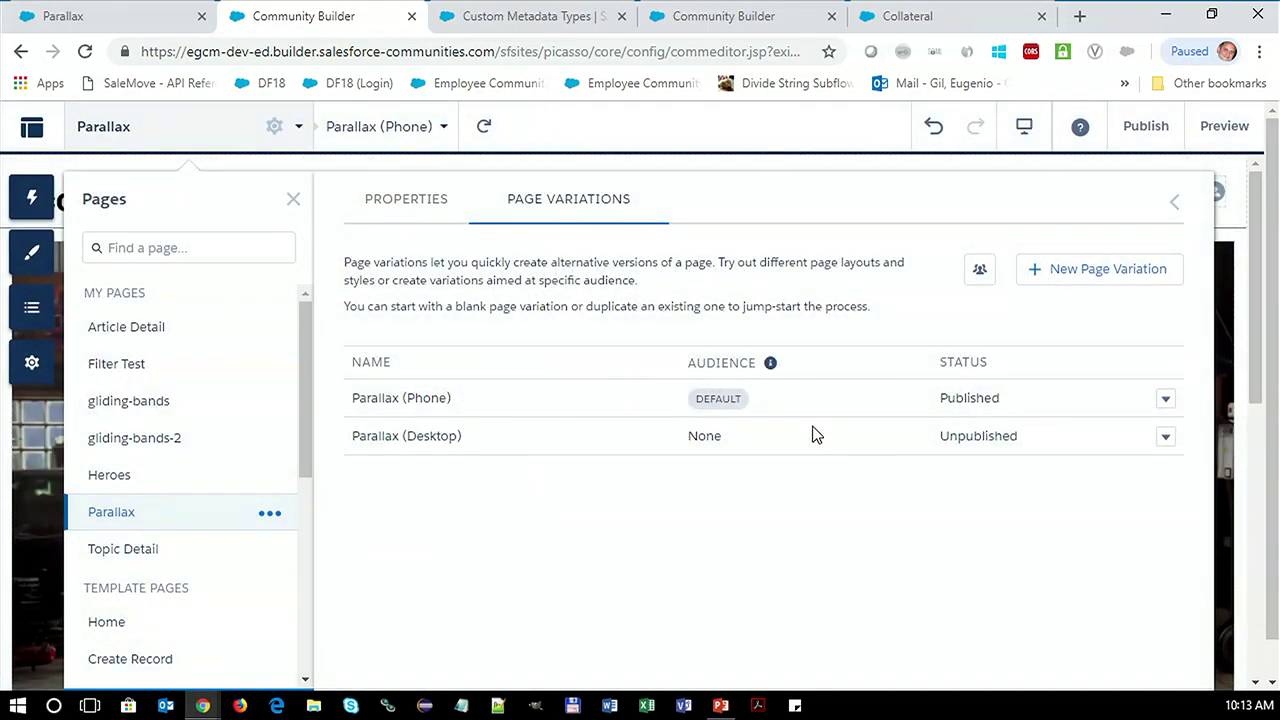
{"action": "left_click", "coordinate": [408, 141]}
{"action": "left_click", "coordinate": [414, 239]}
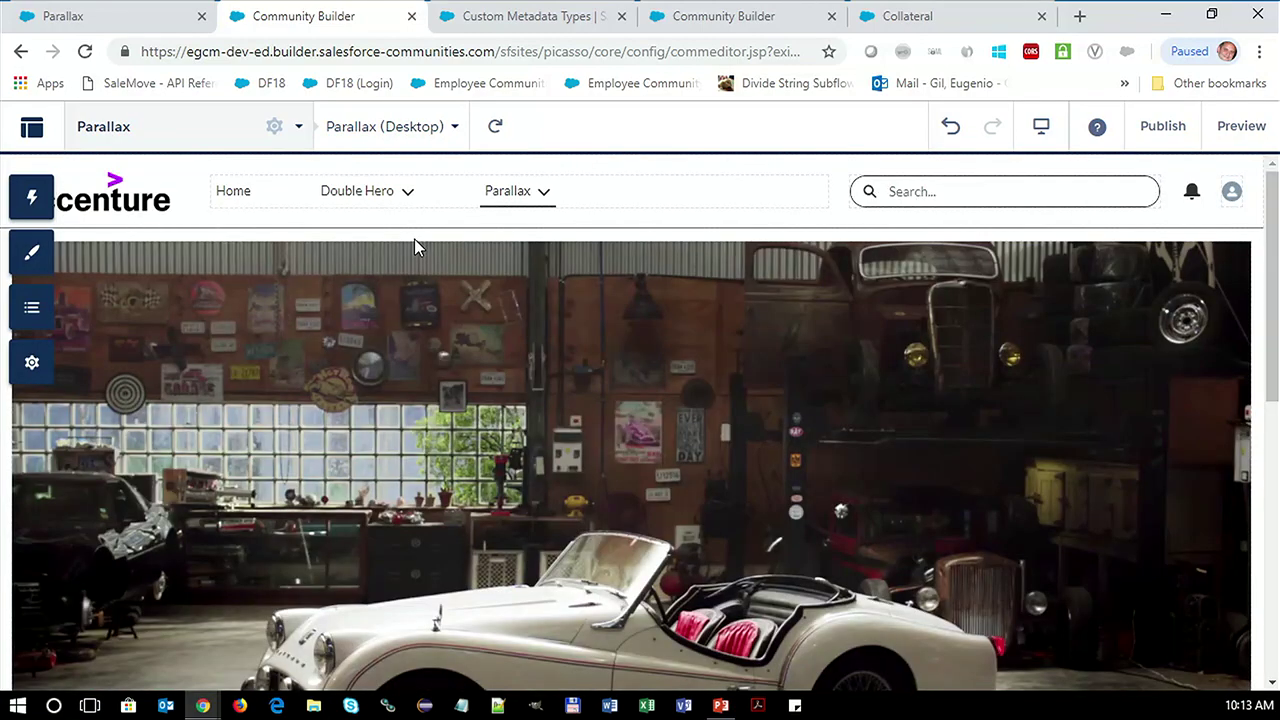
{"action": "scroll", "coordinate": [780, 440], "scroll_direction": "down", "scroll_amount": 10}
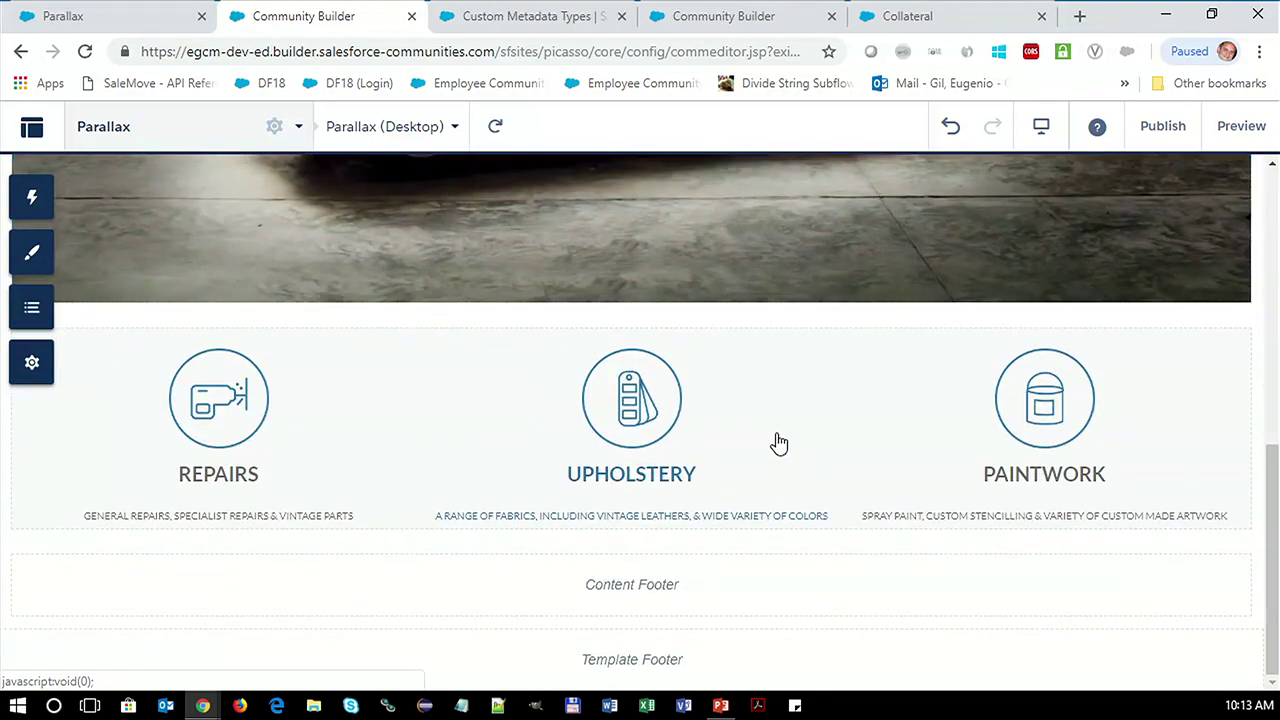
{"action": "scroll", "coordinate": [779, 443], "scroll_direction": "up", "scroll_amount": 3}
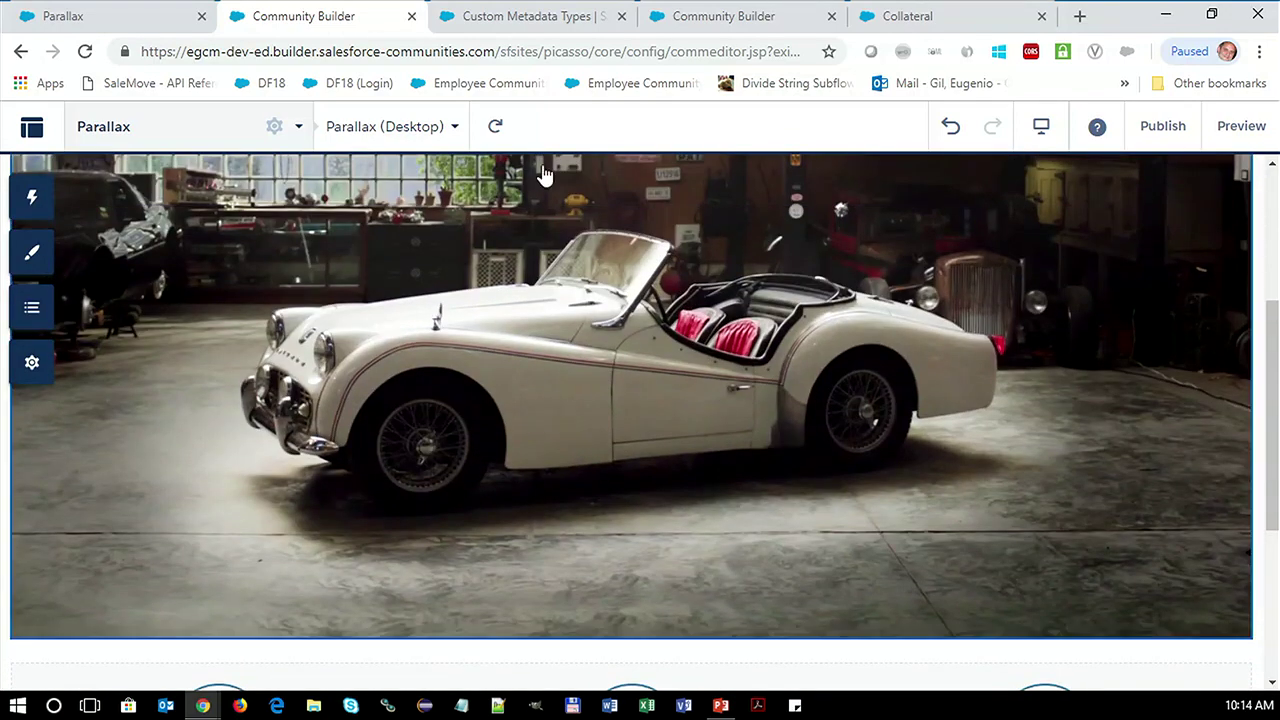
Override the default theme layout for the Parallax (Desktop) variation and set its theme layout to Parallax
{"action": "left_click", "coordinate": [273, 126]}
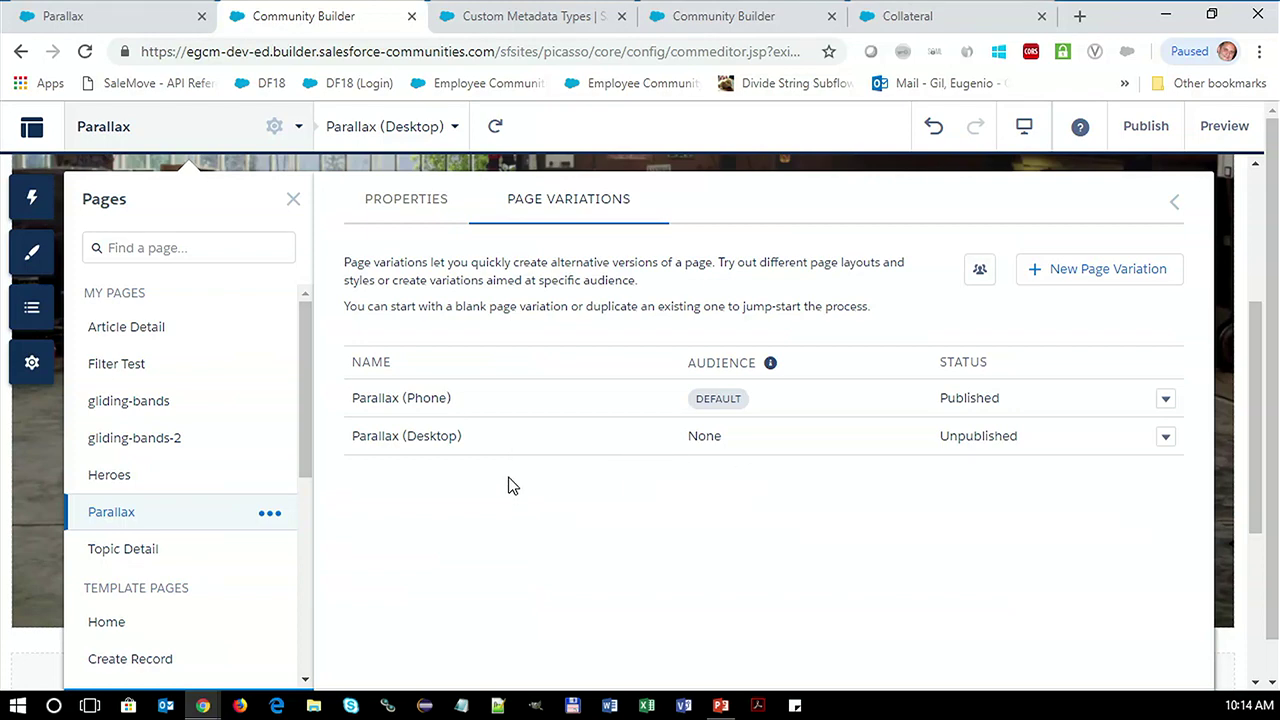
{"action": "scroll", "coordinate": [570, 415], "scroll_direction": "down", "scroll_amount": 3}
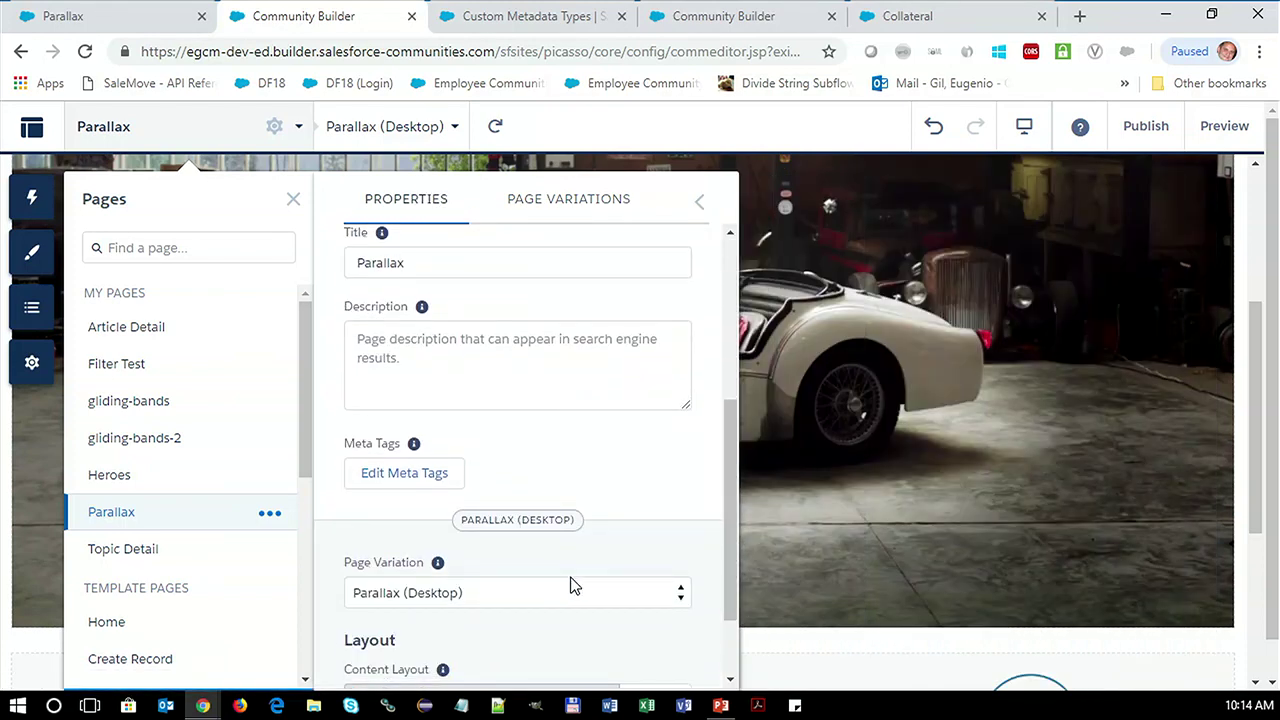
{"action": "scroll", "coordinate": [572, 585], "scroll_direction": "down", "scroll_amount": 1}
{"action": "left_click", "coordinate": [535, 638]}
{"action": "scroll", "coordinate": [535, 645], "scroll_direction": "down", "scroll_amount": 1}
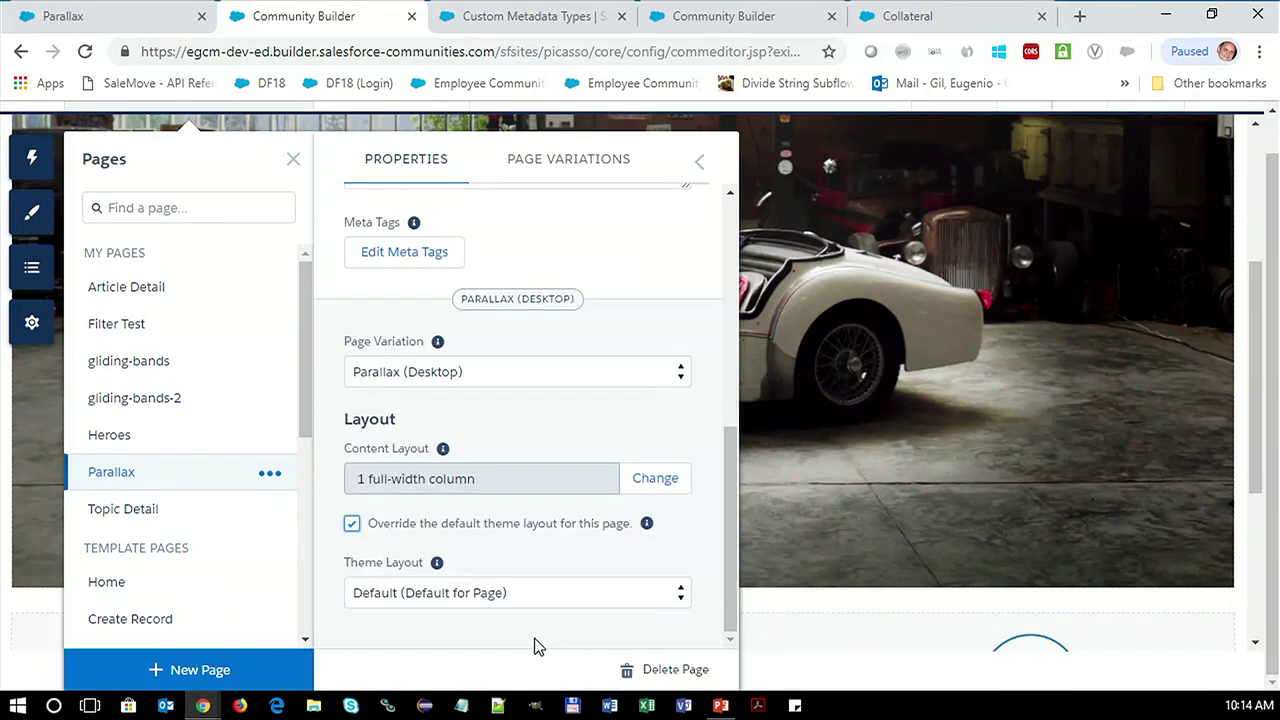
{"action": "left_click", "coordinate": [533, 592]}
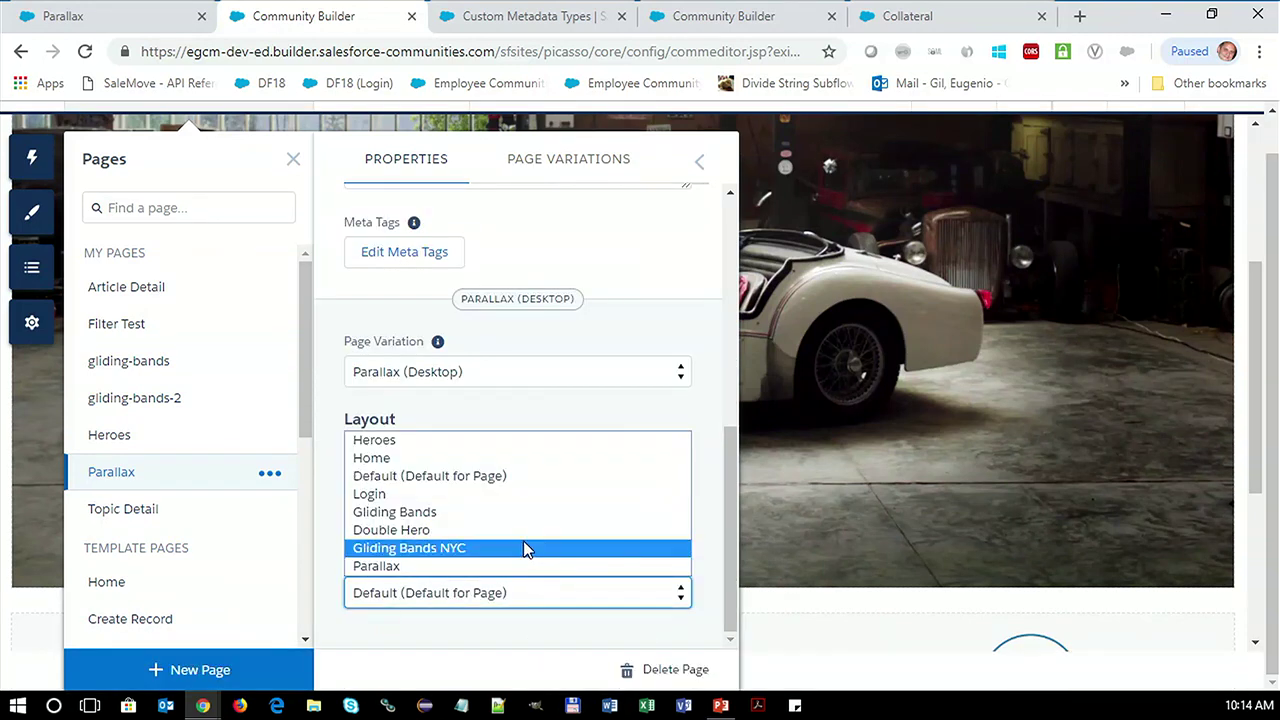
{"action": "left_click", "coordinate": [516, 565]}
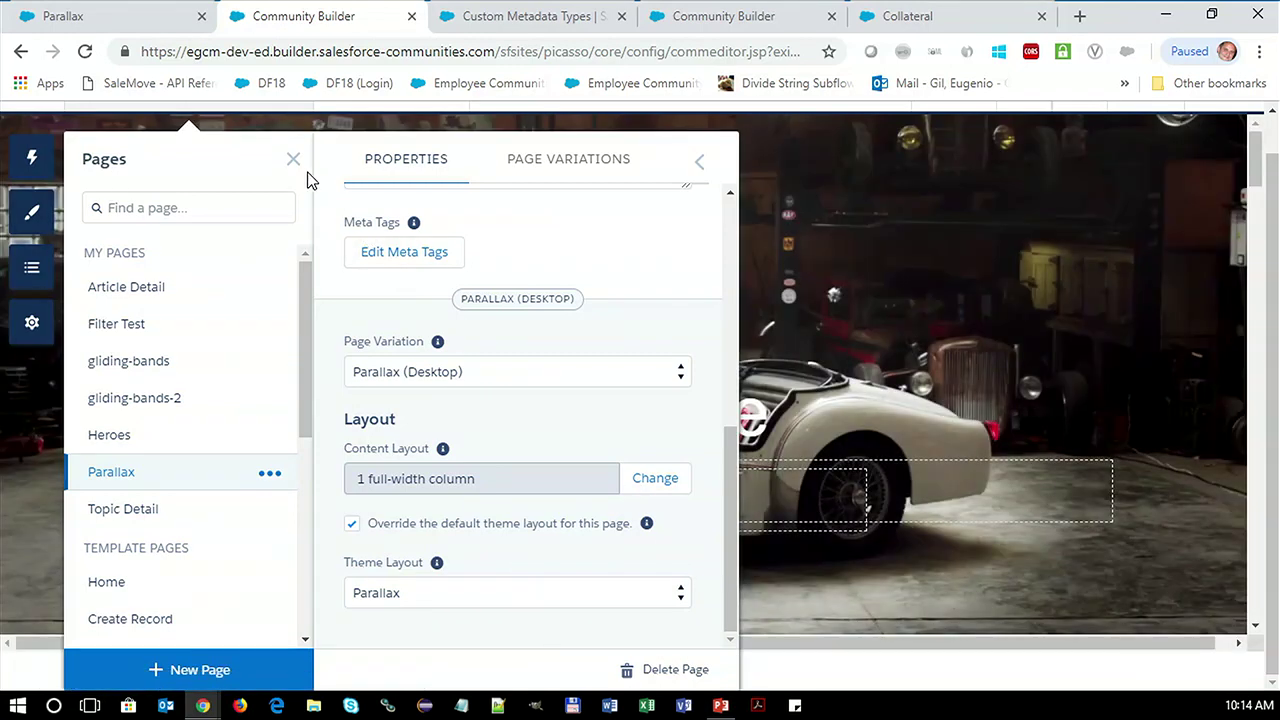
{"action": "left_click", "coordinate": [294, 160]}
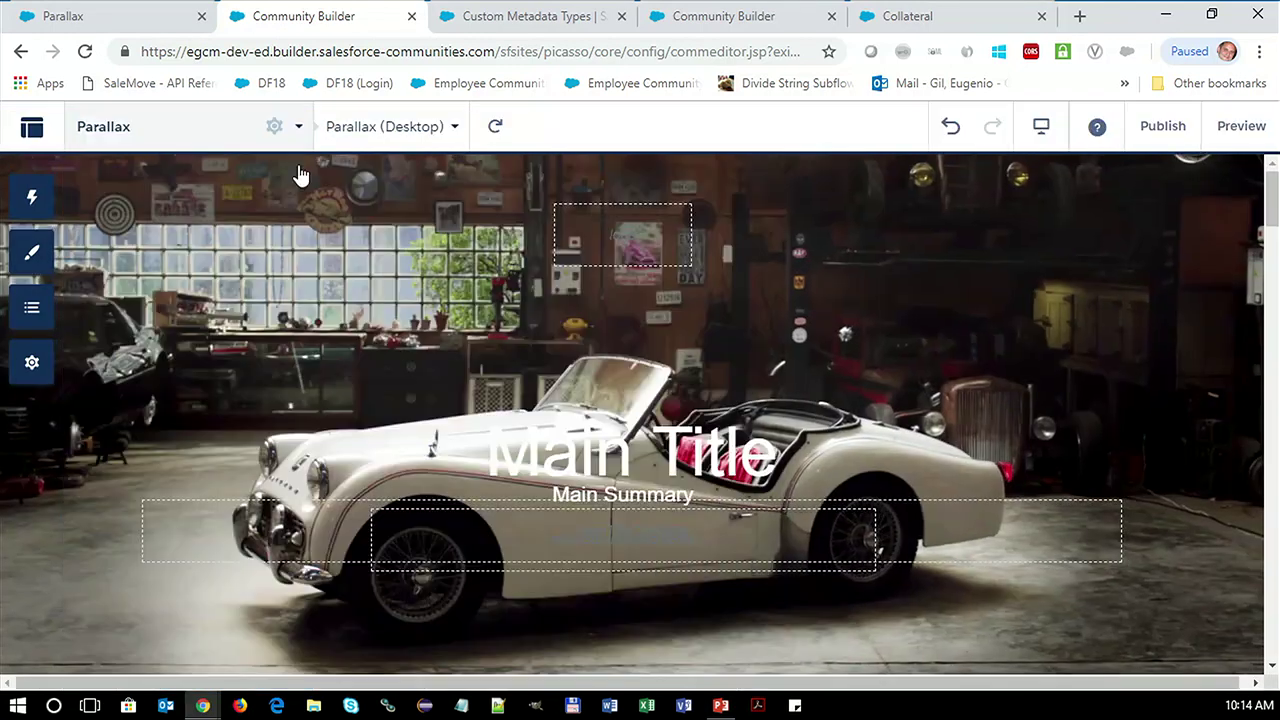
Preview the Parallax (Desktop) variation's sections with the new theme layout and return to the builder
{"action": "left_click", "coordinate": [1236, 118]}
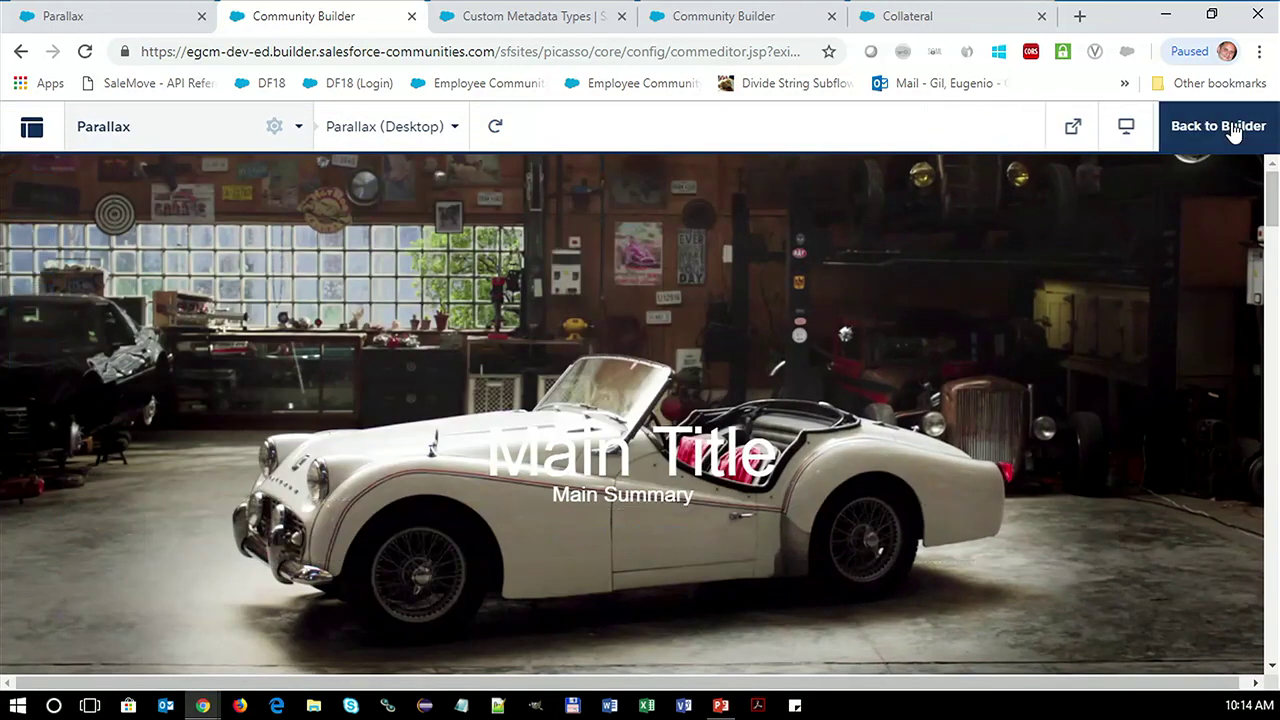
{"action": "scroll", "coordinate": [1040, 428], "scroll_direction": "down", "scroll_amount": 5}
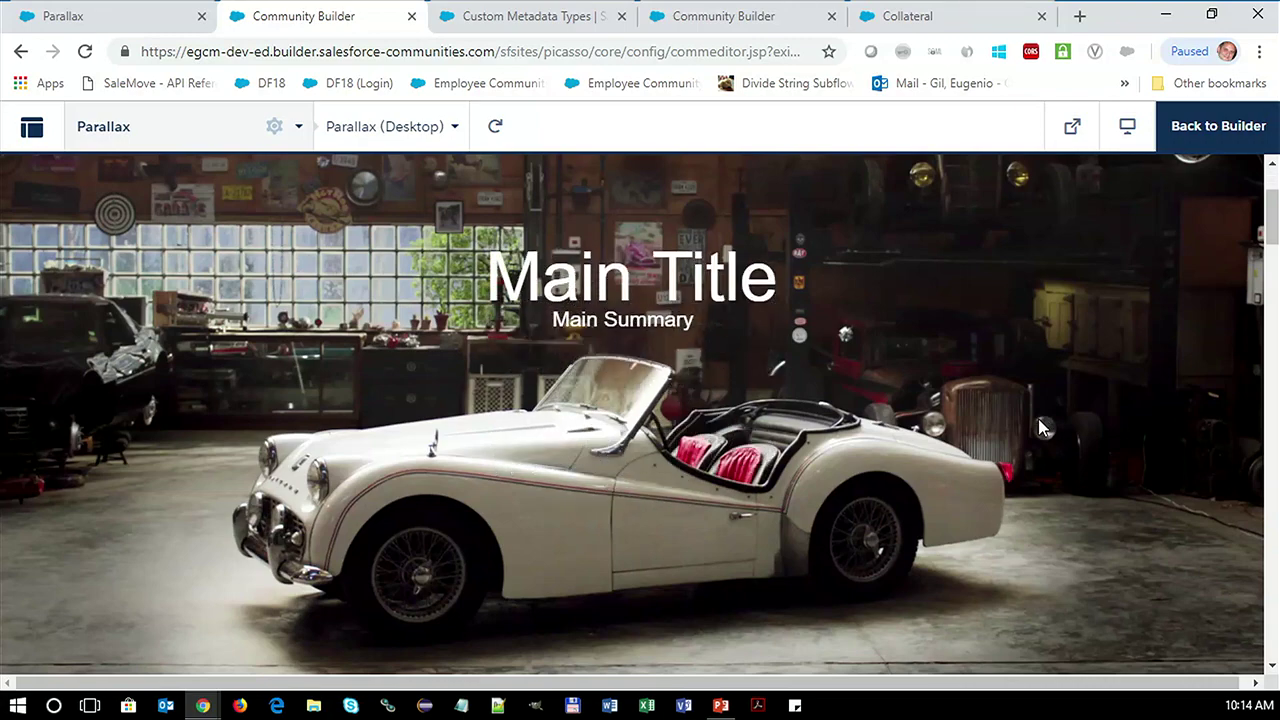
{"action": "scroll", "coordinate": [1040, 428], "scroll_direction": "down", "scroll_amount": 5}
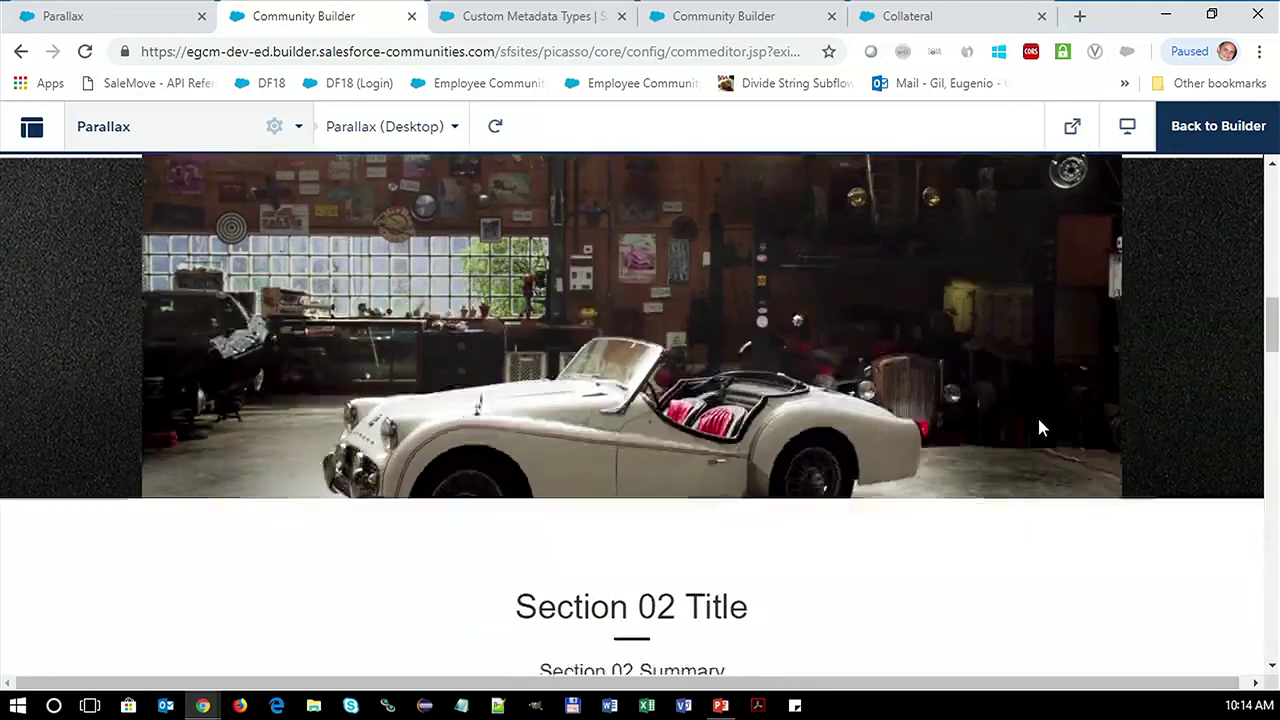
{"action": "scroll", "coordinate": [1040, 428], "scroll_direction": "down", "scroll_amount": 5}
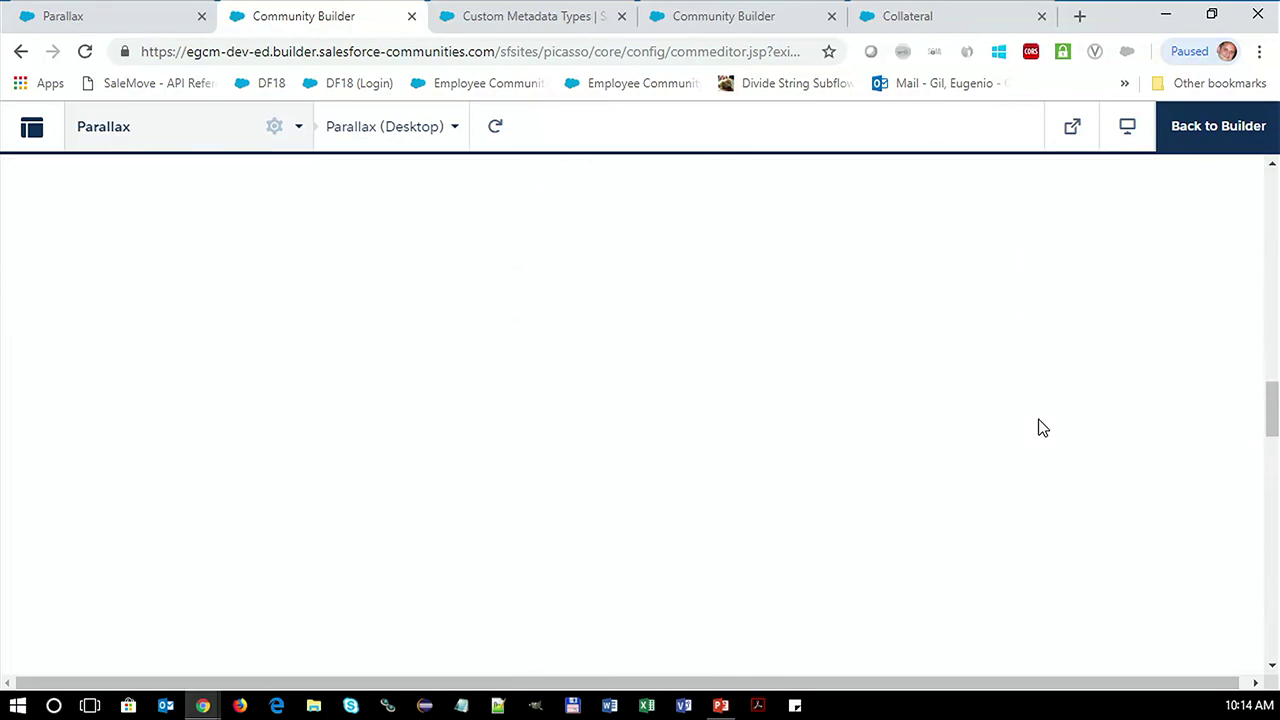
{"action": "scroll", "coordinate": [1038, 419], "scroll_direction": "down", "scroll_amount": 2}
{"action": "scroll", "coordinate": [1038, 419], "scroll_direction": "up", "scroll_amount": 5}
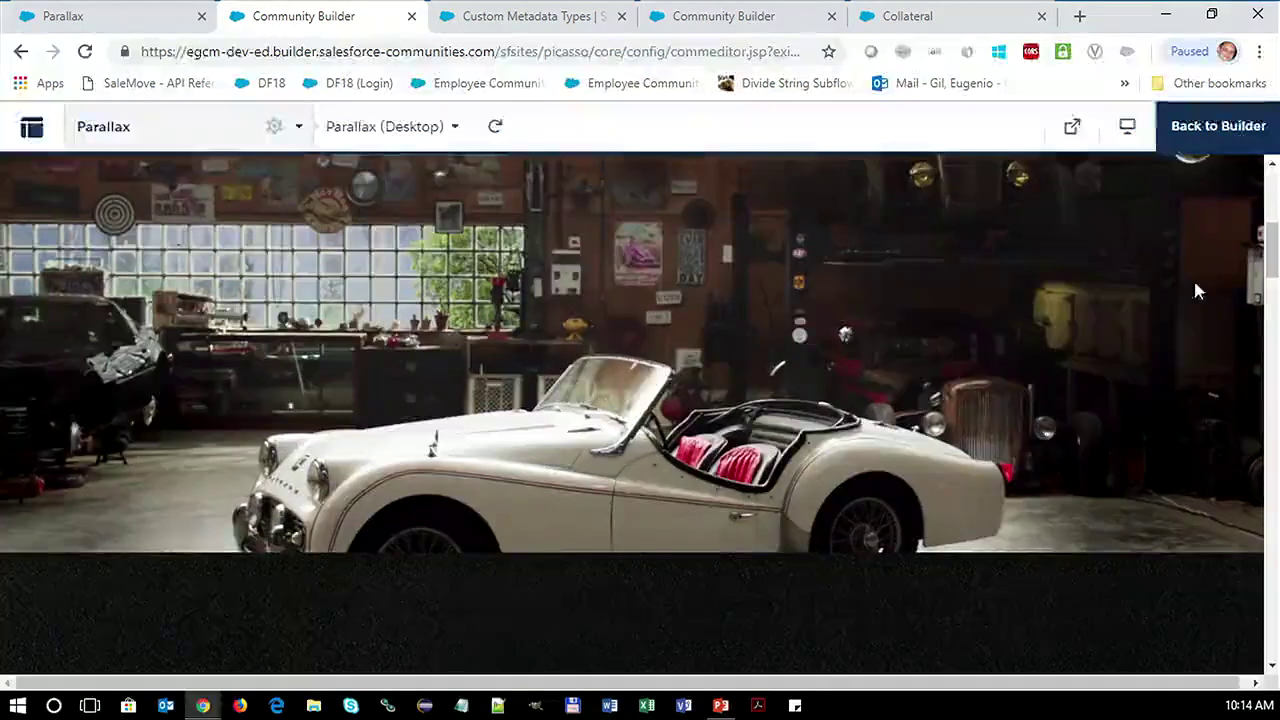
{"action": "left_click", "coordinate": [1225, 128]}
Delete the car image component from the Content Header region below Section 01 Summary
{"action": "scroll", "coordinate": [938, 448], "scroll_direction": "down", "scroll_amount": 3}
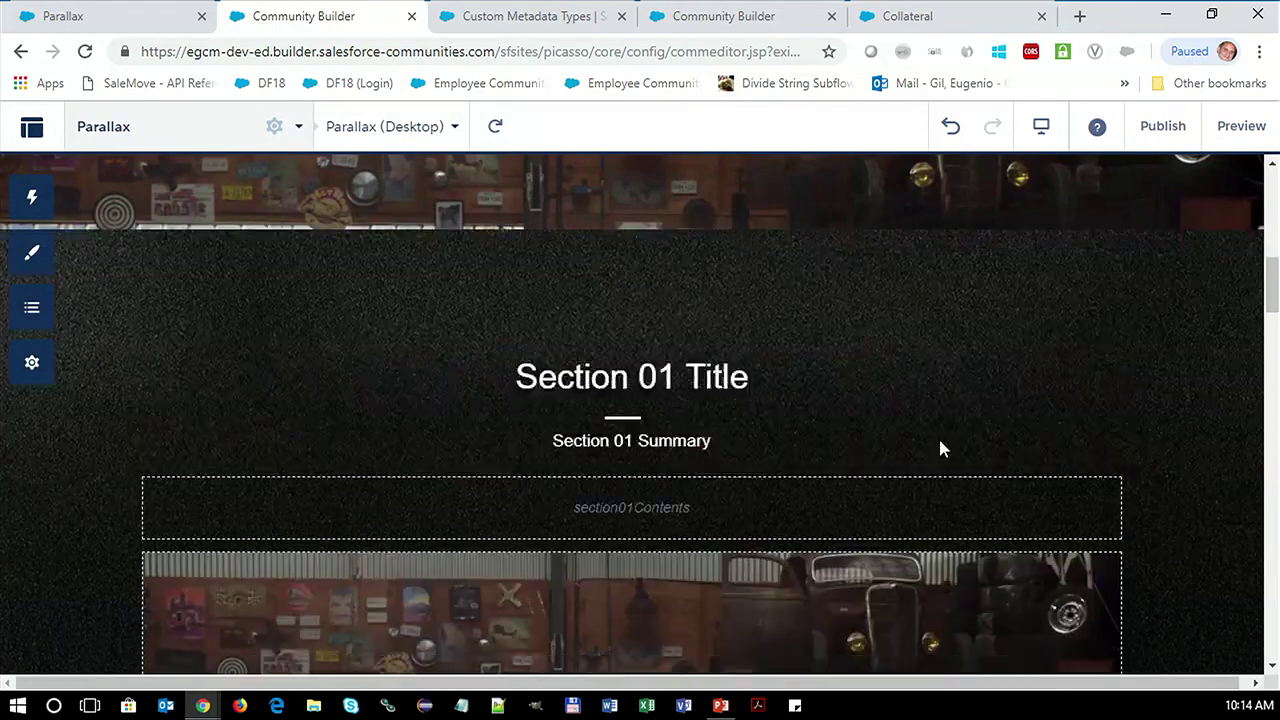
{"action": "scroll", "coordinate": [940, 447], "scroll_direction": "down", "scroll_amount": 2}
{"action": "left_click", "coordinate": [940, 446]}
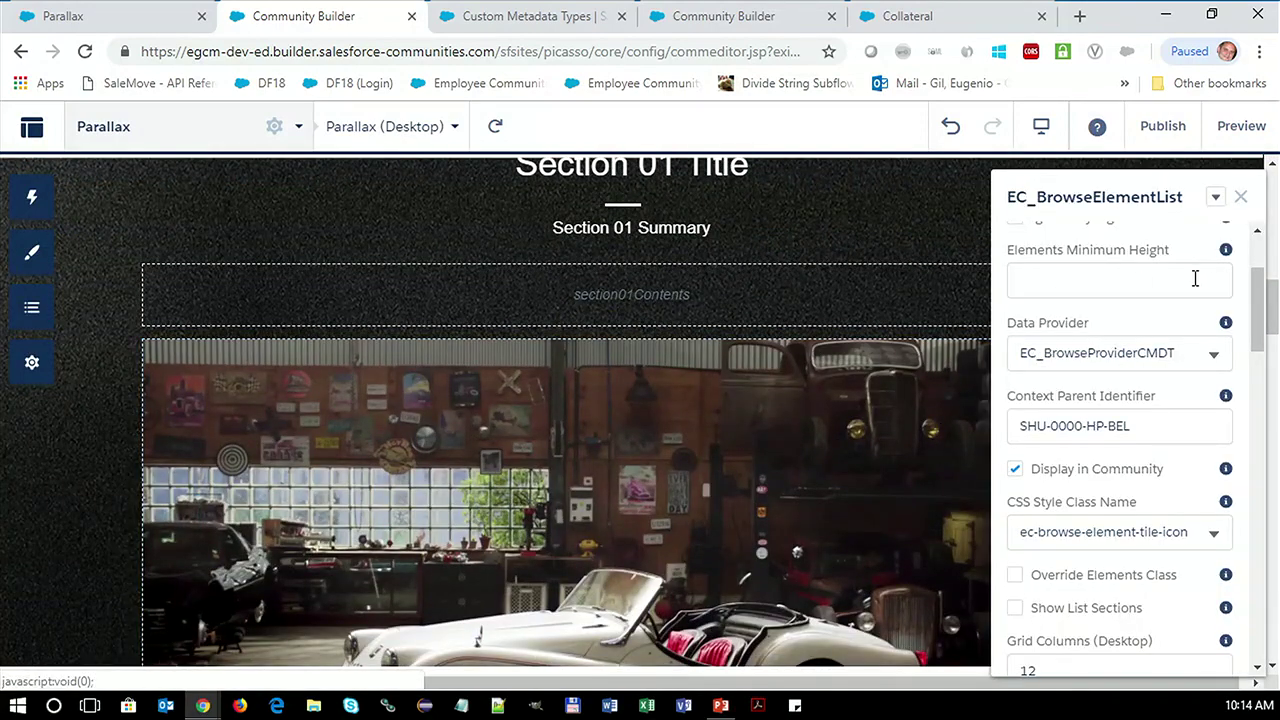
{"action": "left_click", "coordinate": [1240, 197]}
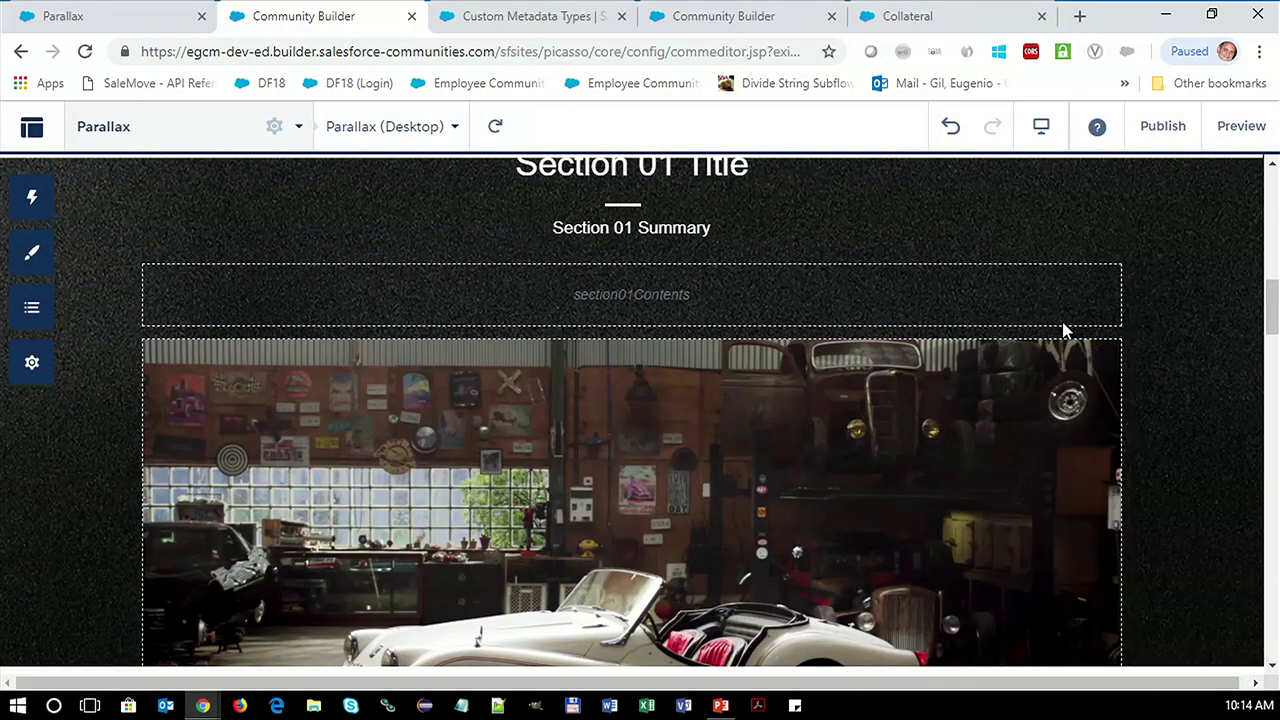
{"action": "left_click", "coordinate": [1112, 350]}
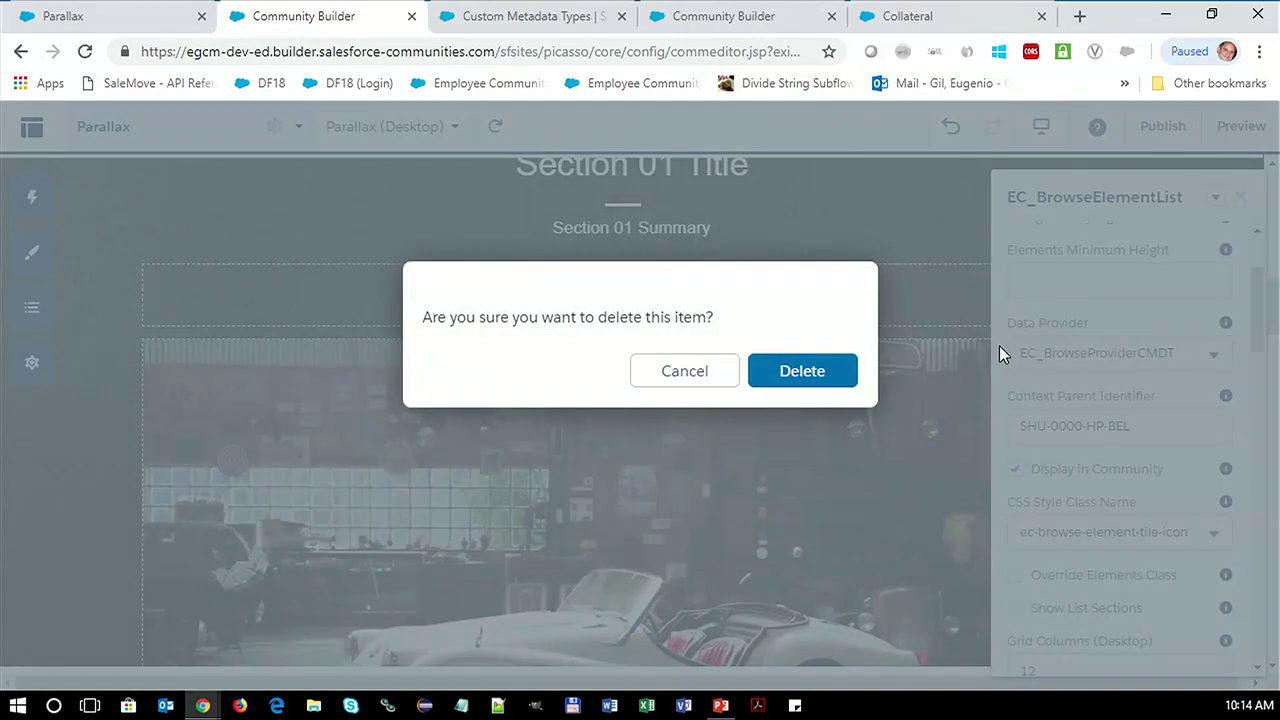
{"action": "left_click", "coordinate": [808, 370]}
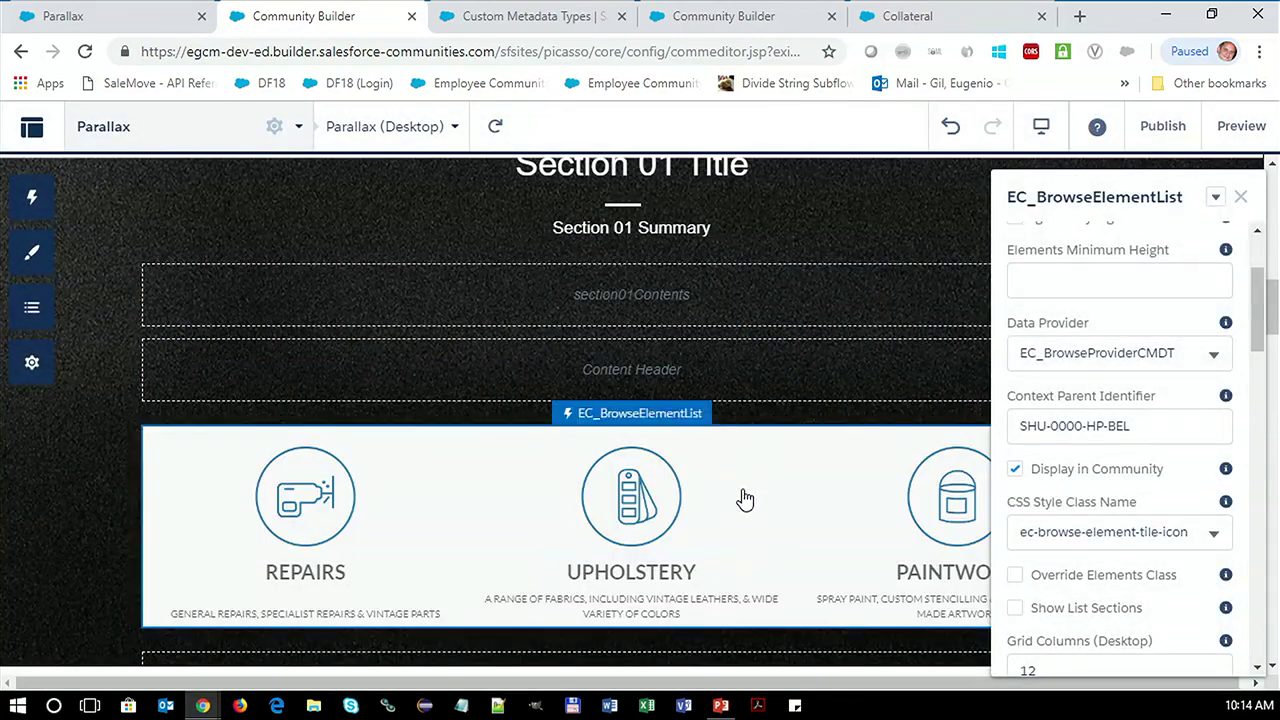
Turn off Override Elements Class for the browse element list showing Repairs, Upholstery and Paintwork
{"action": "left_click", "coordinate": [745, 498]}
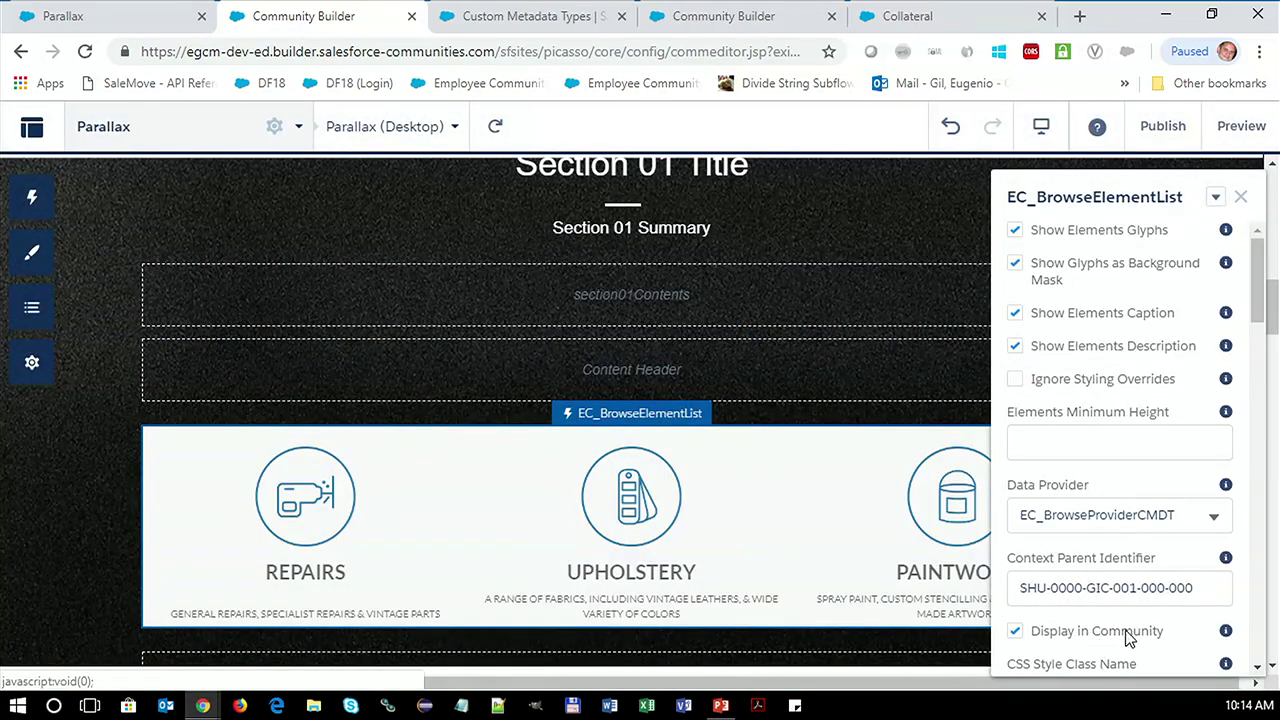
{"action": "left_click_drag", "start_coordinate": [1258, 290], "coordinate": [1258, 318]}
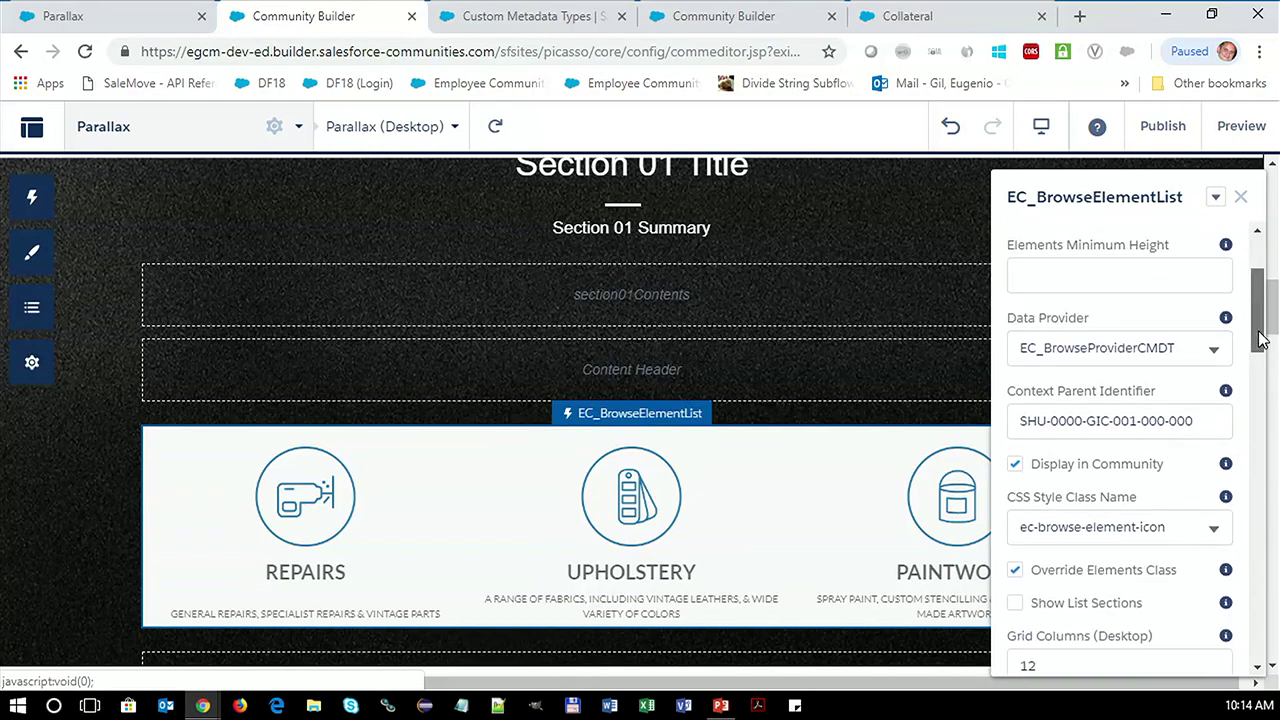
{"action": "left_click", "coordinate": [1081, 578]}
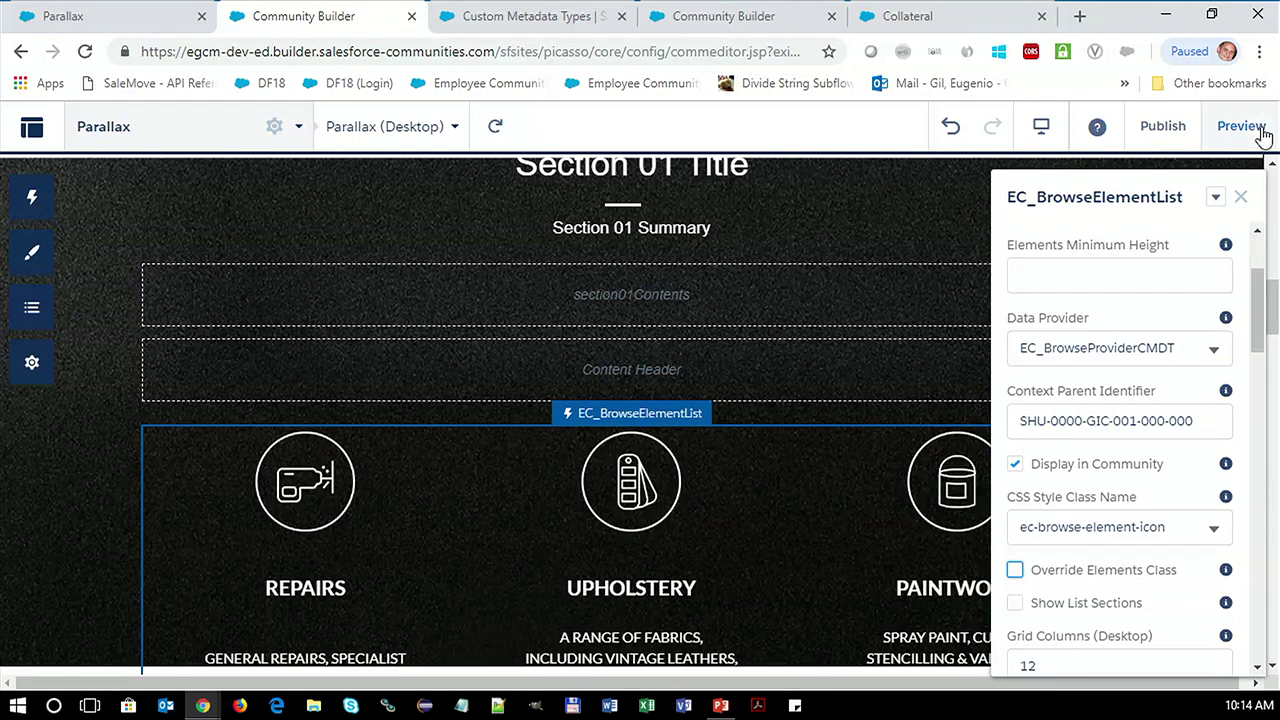
Preview the Parallax (Desktop) variation and examine the restyled browse cards and the sections below them
{"action": "left_click", "coordinate": [1240, 127]}
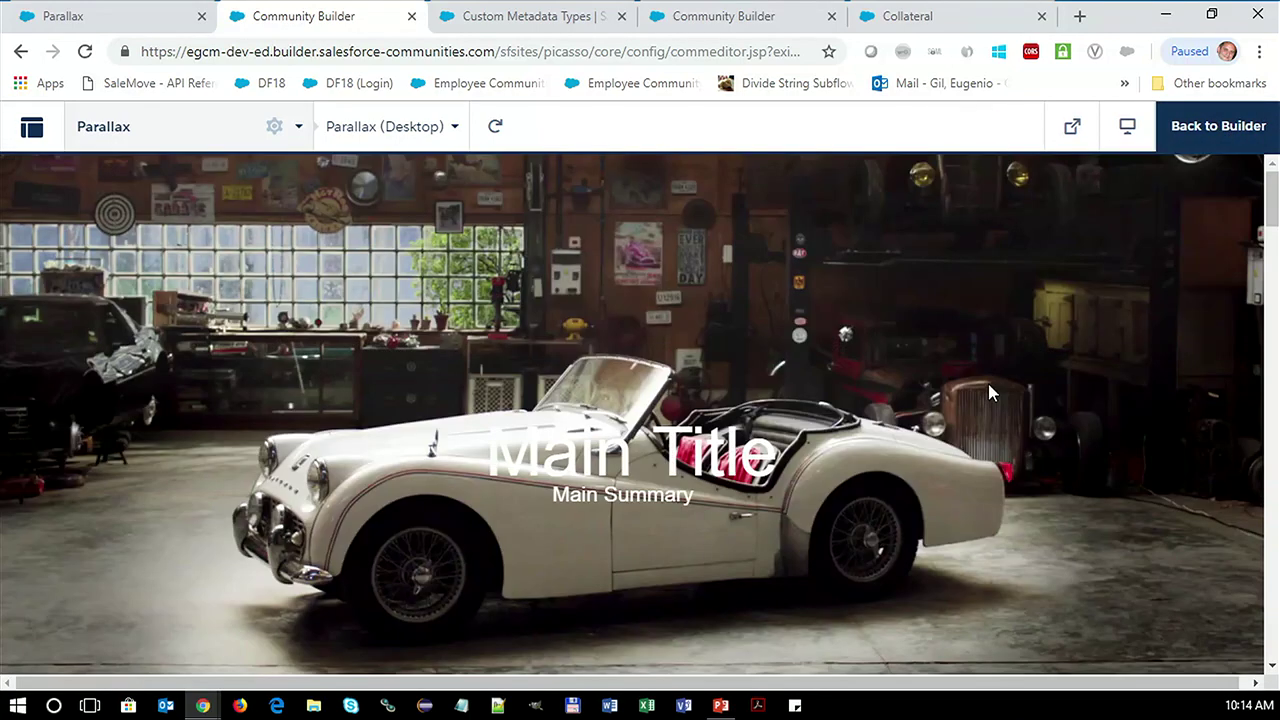
{"action": "scroll", "coordinate": [988, 392], "scroll_direction": "down", "scroll_amount": 6}
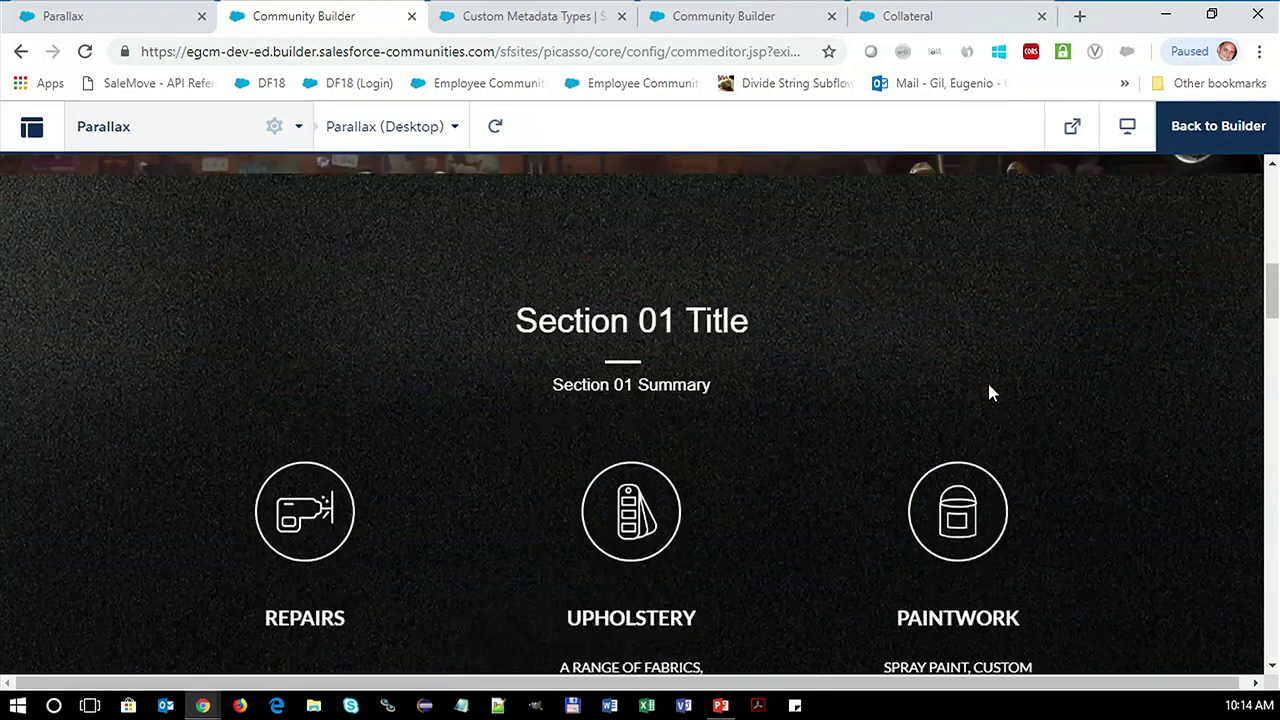
{"action": "scroll", "coordinate": [988, 392], "scroll_direction": "down", "scroll_amount": 6}
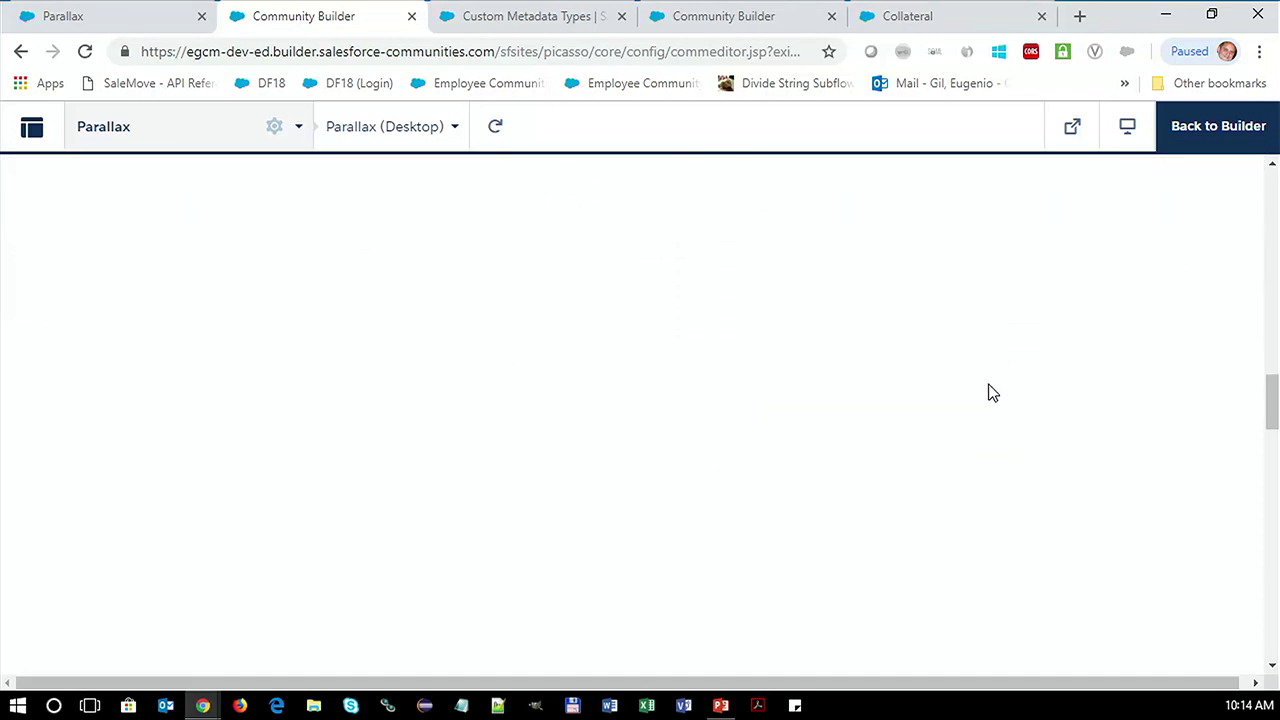
{"action": "scroll", "coordinate": [992, 392], "scroll_direction": "down", "scroll_amount": 6}
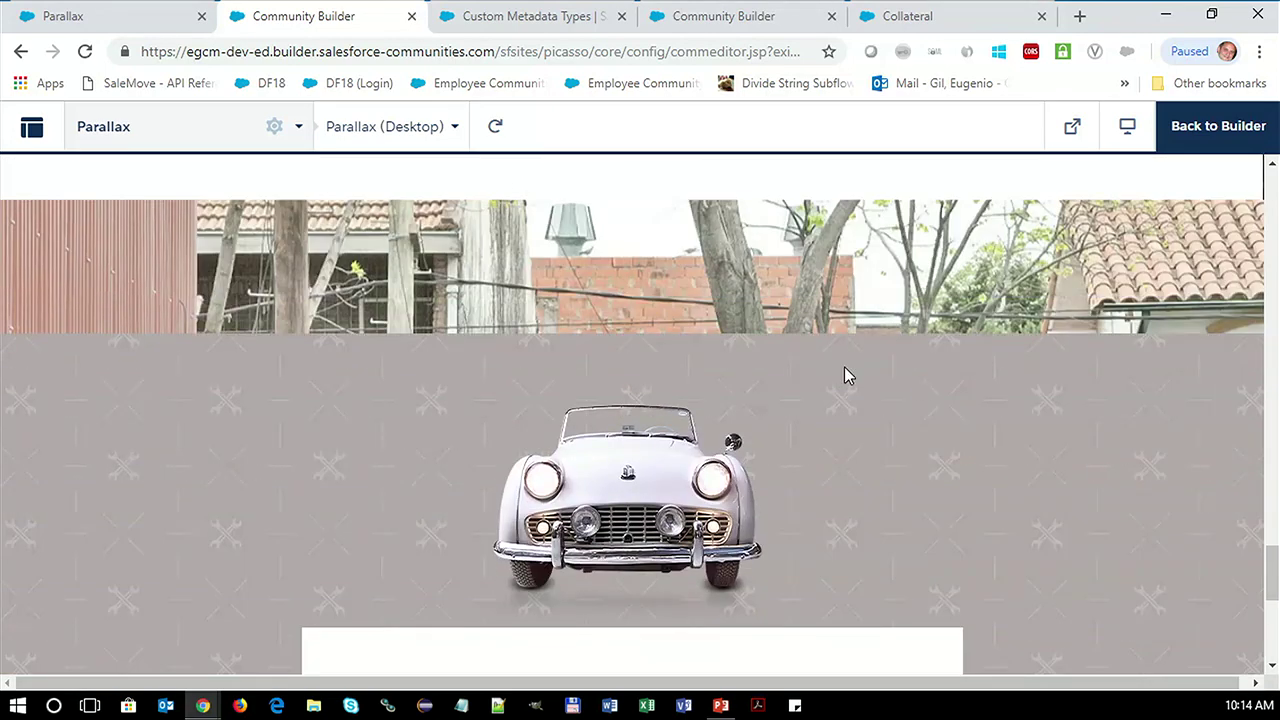
Switch the preview to the gliding-bands page and look through its sections
{"action": "left_click", "coordinate": [299, 127]}
{"action": "left_click", "coordinate": [192, 406]}
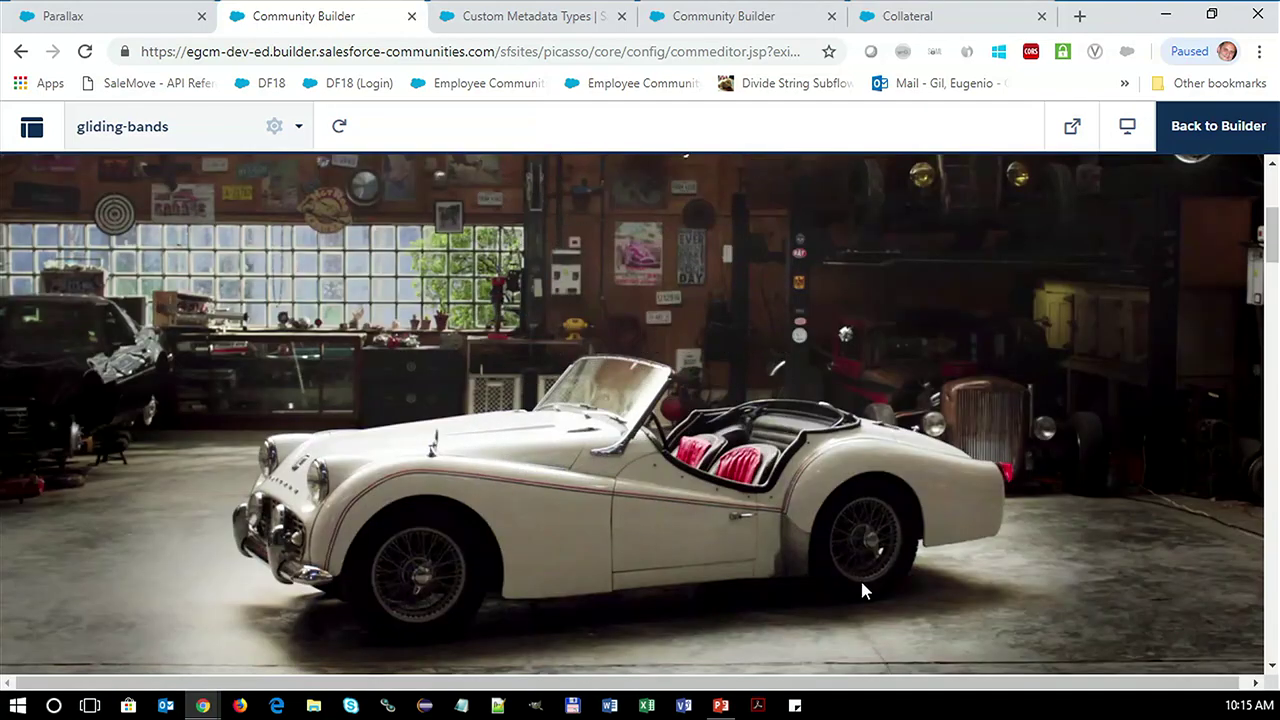
{"action": "scroll", "coordinate": [860, 585], "scroll_direction": "down", "scroll_amount": 10}
{"action": "scroll", "coordinate": [862, 590], "scroll_direction": "down", "scroll_amount": 5}
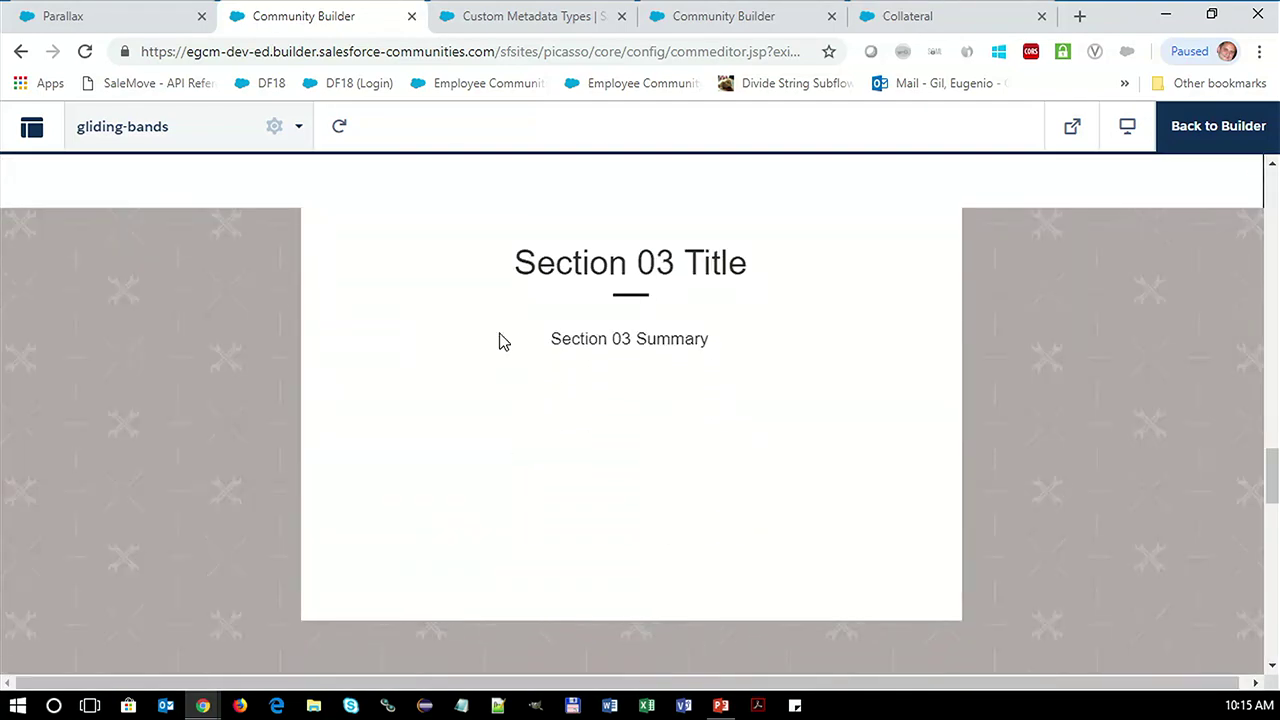
Switch the preview to the gliding-bands-2 page and examine its bands down to Section 05, then leave the browser
{"action": "left_click", "coordinate": [300, 126]}
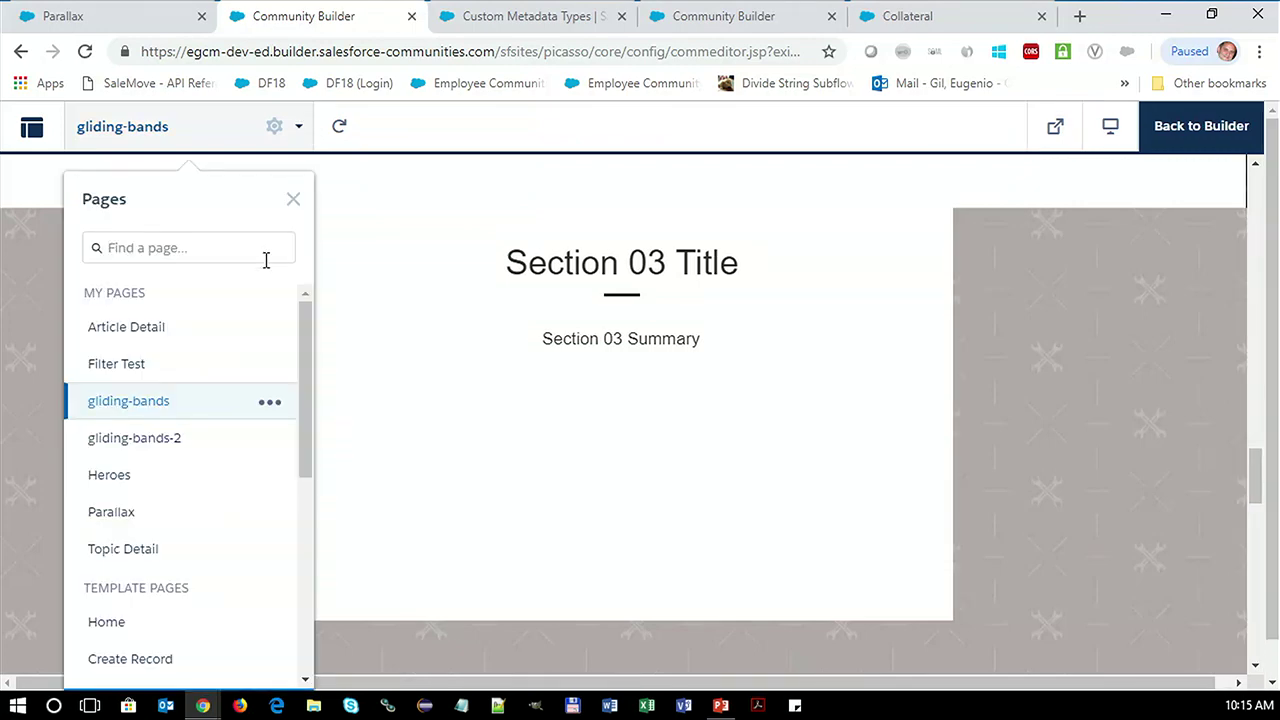
{"action": "left_click", "coordinate": [171, 440]}
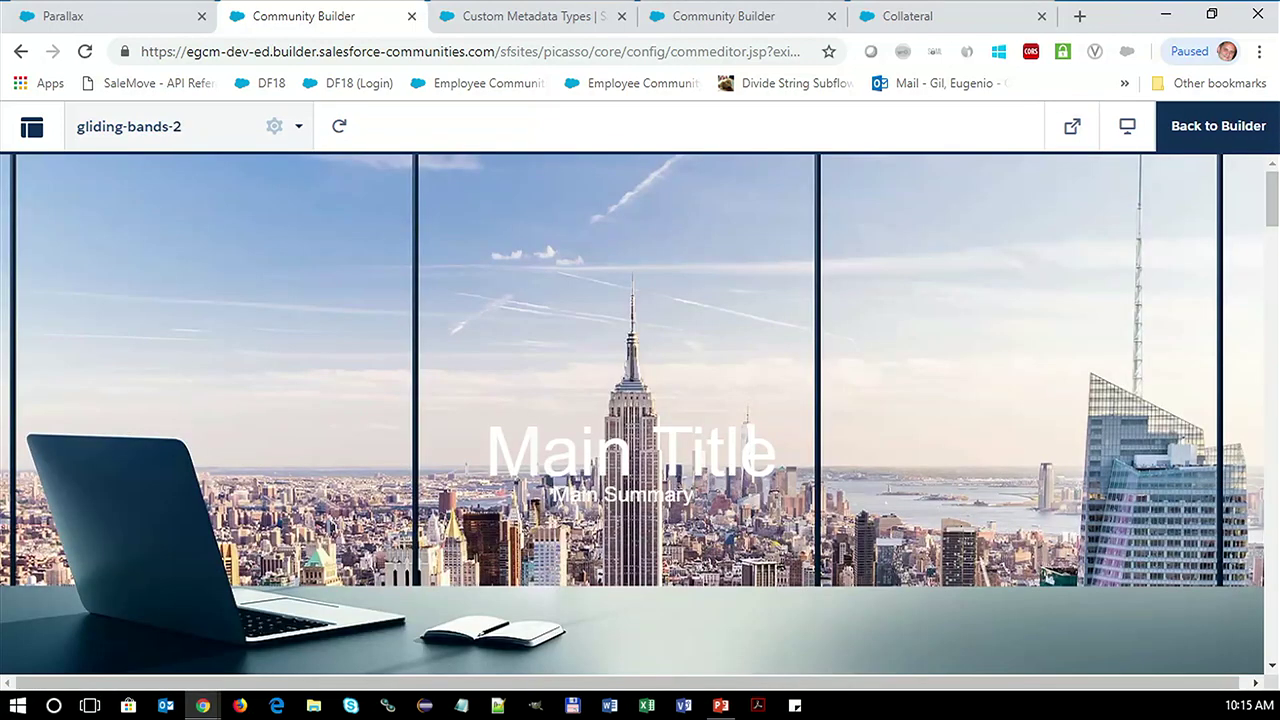
{"action": "scroll", "coordinate": [691, 491], "scroll_direction": "down", "scroll_amount": 12}
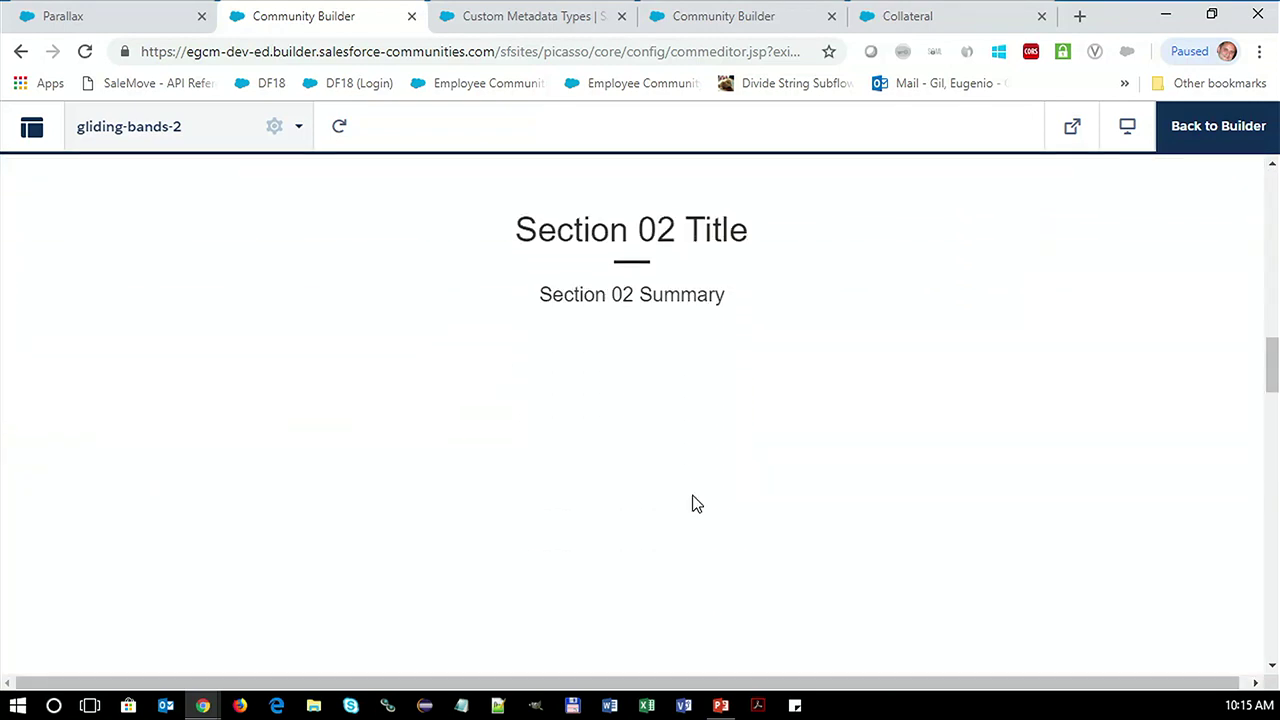
{"action": "scroll", "coordinate": [697, 504], "scroll_direction": "down", "scroll_amount": 6}
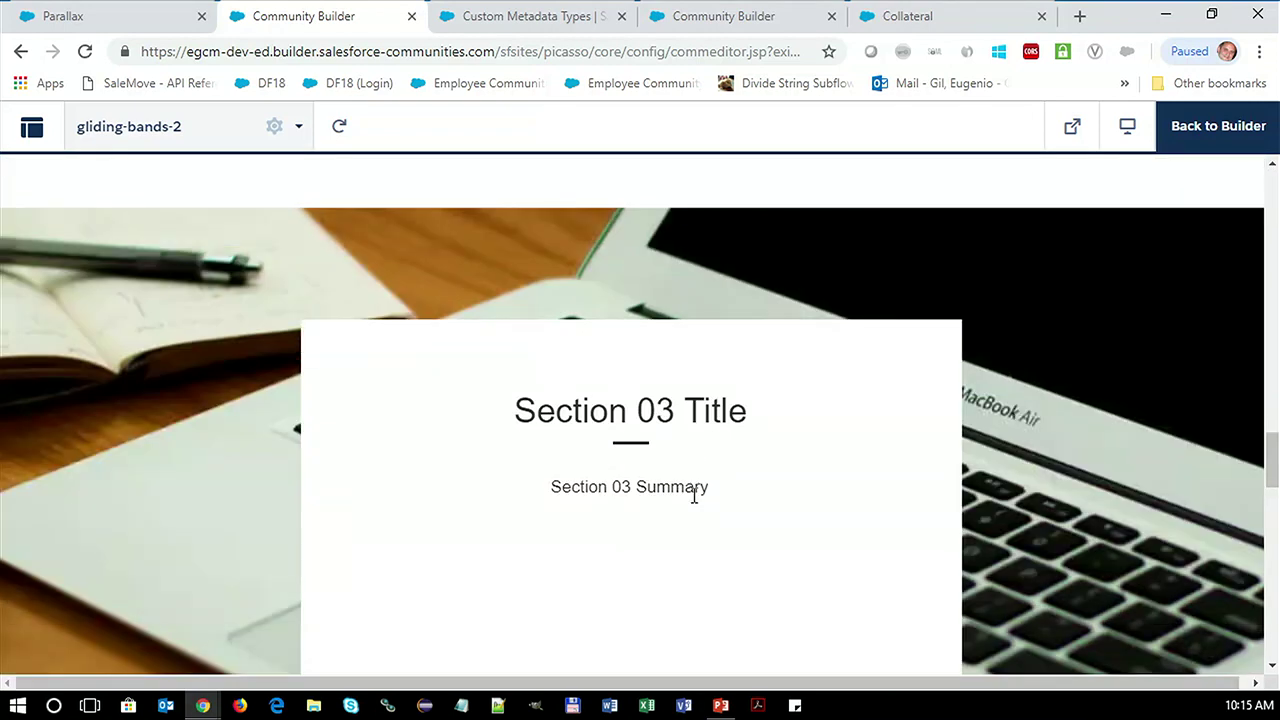
{"action": "scroll", "coordinate": [694, 496], "scroll_direction": "down", "scroll_amount": 5}
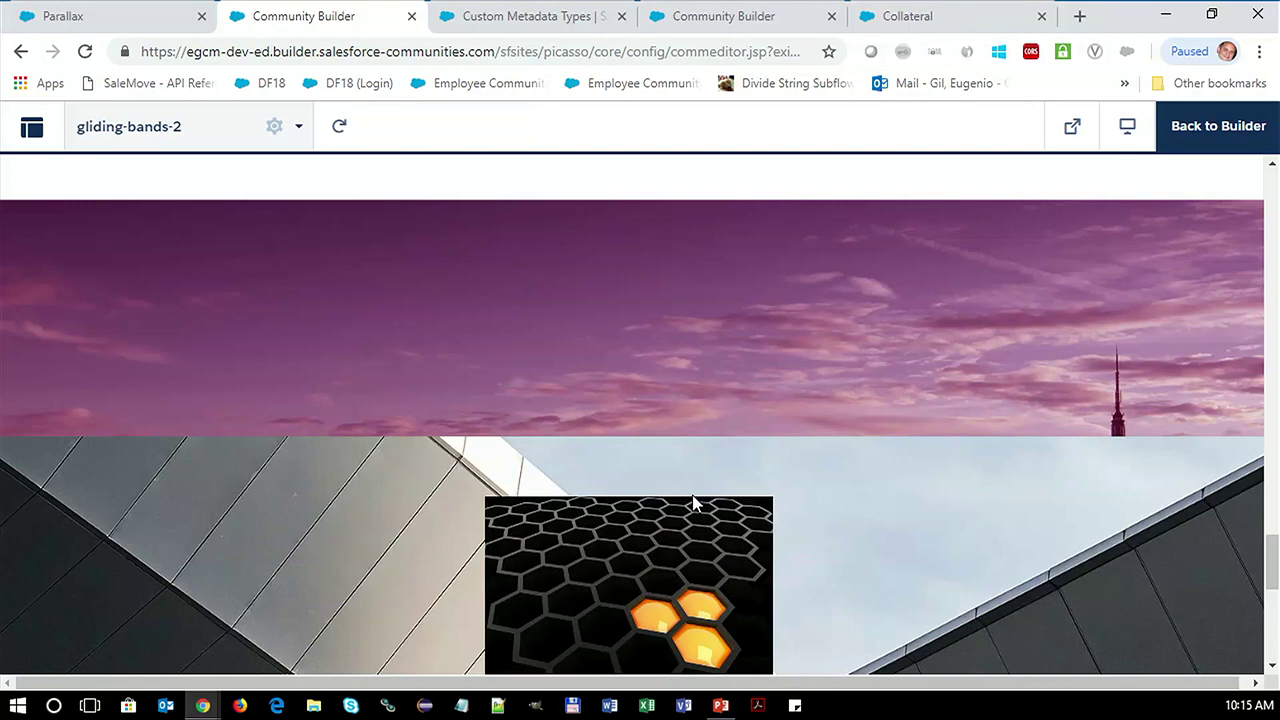
{"action": "scroll", "coordinate": [697, 504], "scroll_direction": "down", "scroll_amount": 3}
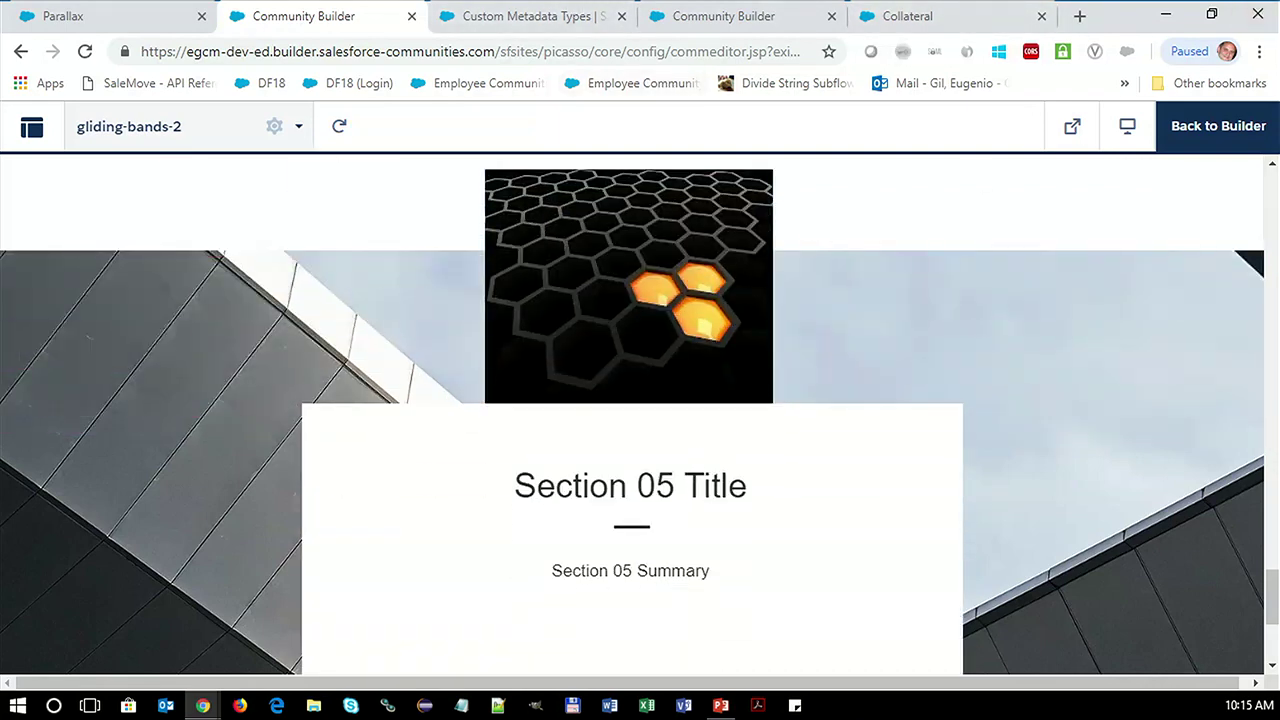
{"action": "key", "text": "alt+Tab"}
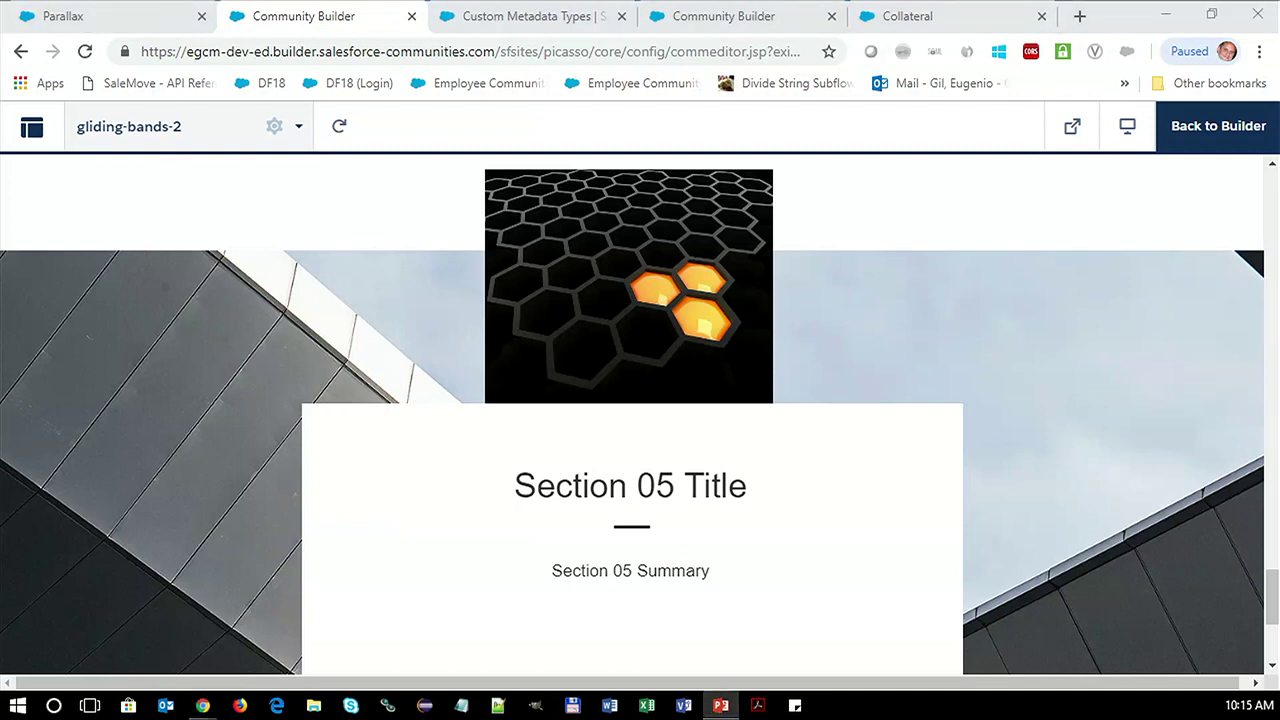